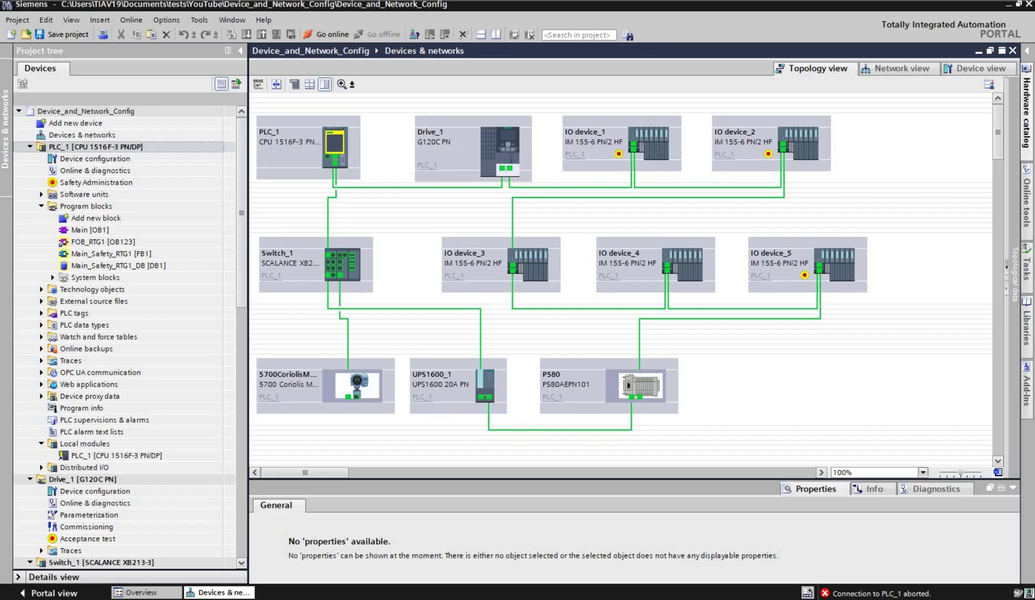
# Step: Review the device names, article numbers and firmware versions in the Notepad device config specification, and return to the TIA Portal project
pyautogui.hotkey('alt', 'Tab')
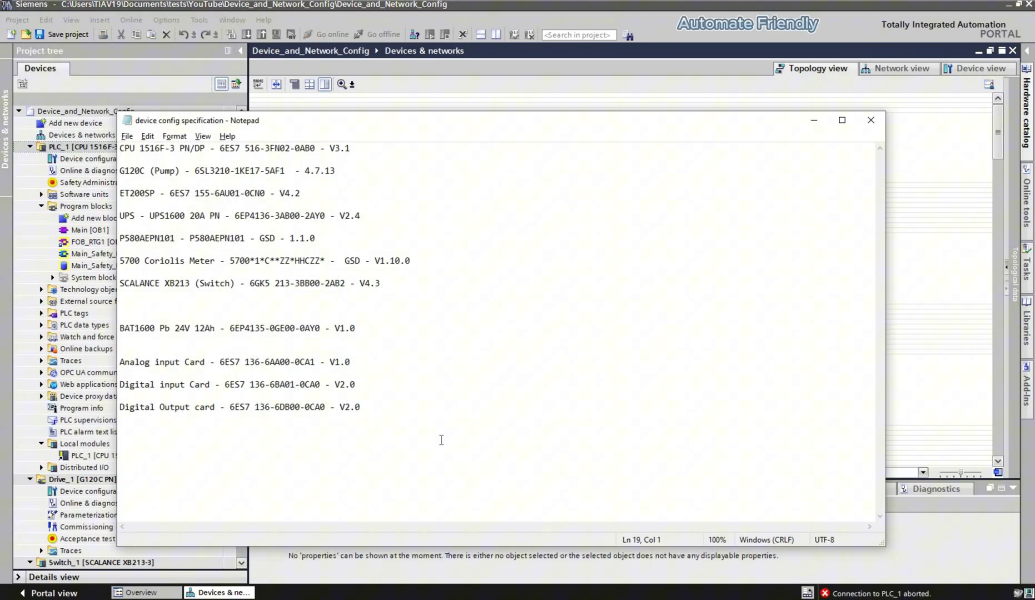
pyautogui.moveTo(361, 408); pyautogui.dragTo(155, 148)
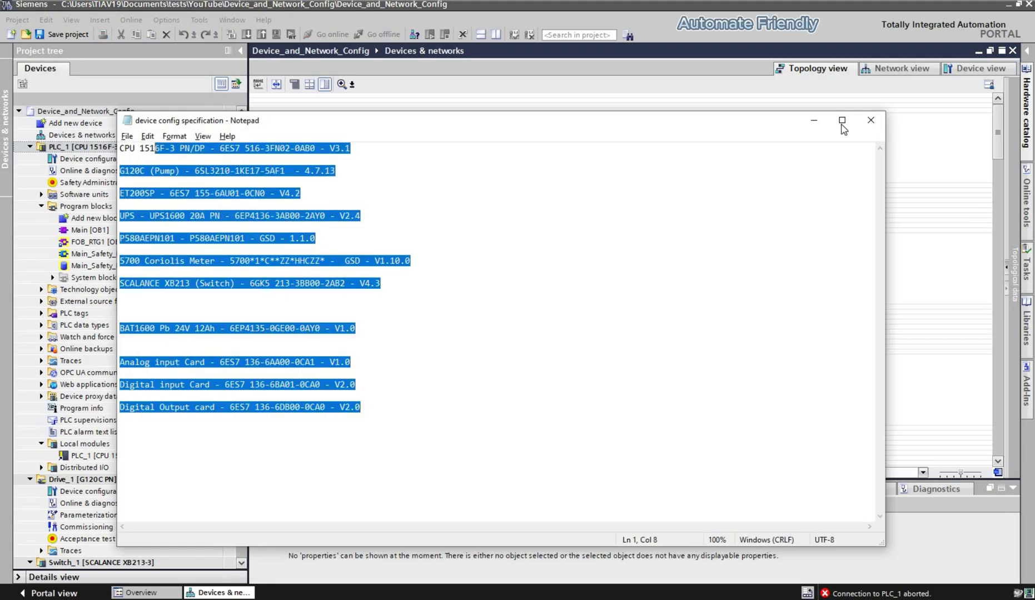
pyautogui.click(743, 256)
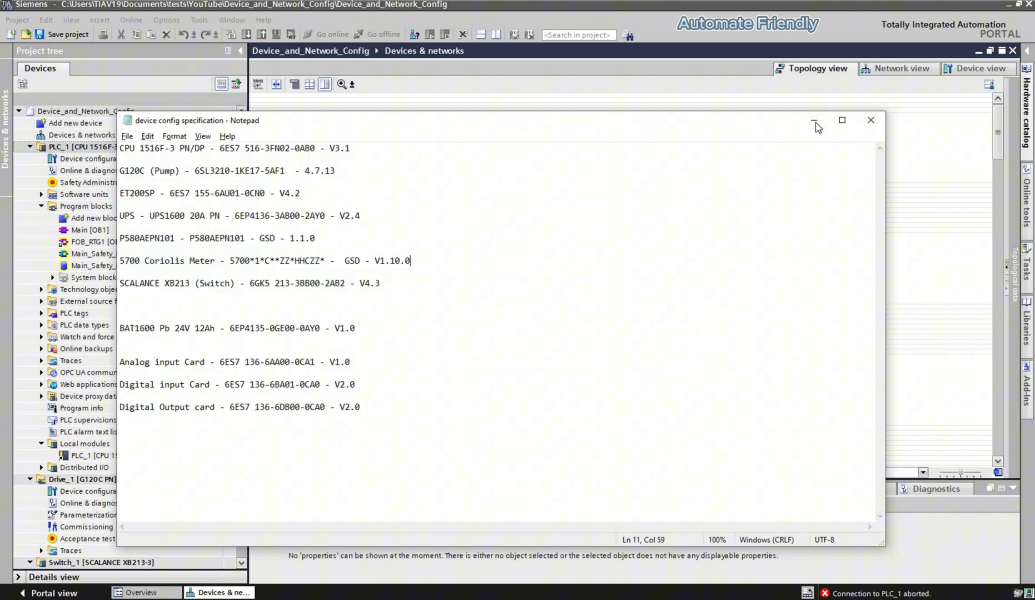
pyautogui.hotkey('alt', 'Tab')
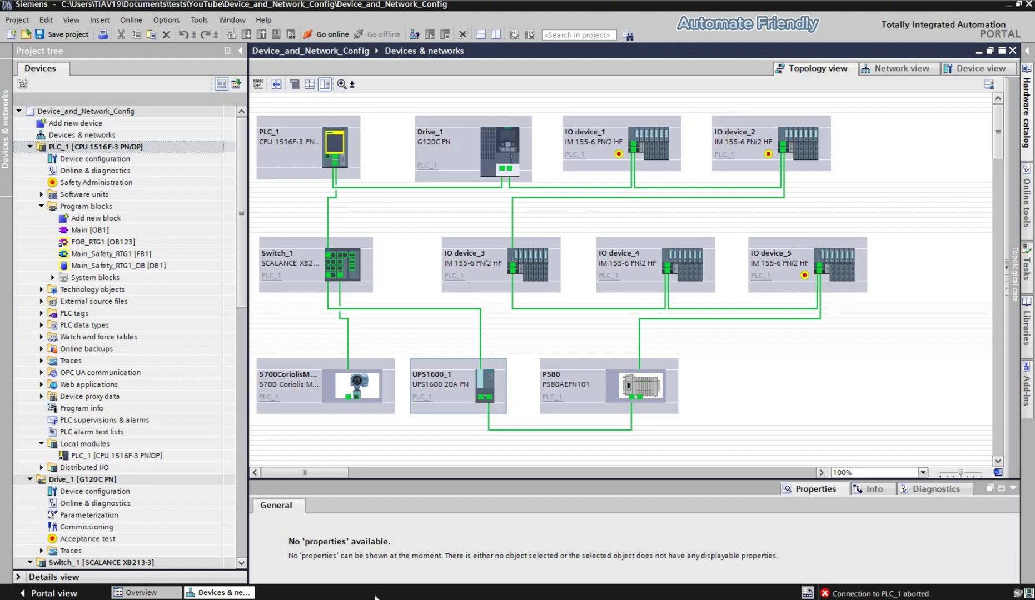
# Step: Save the project and start a new S7-1500 instance in the S7-PLCSIM workspace Device_and_Network_Config
pyautogui.hotkey('ctrl', 's')
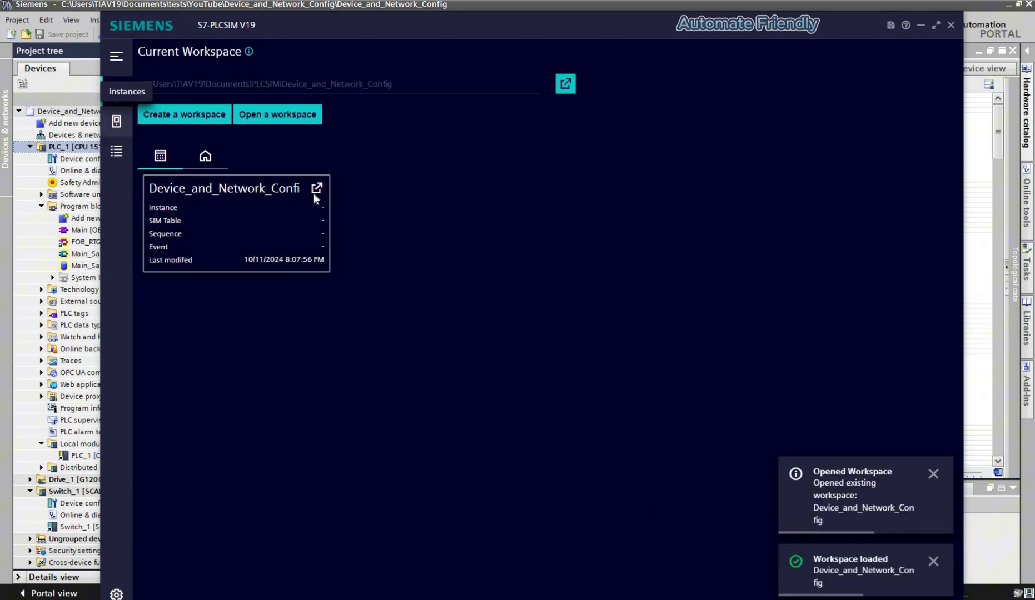
pyautogui.click(116, 121)
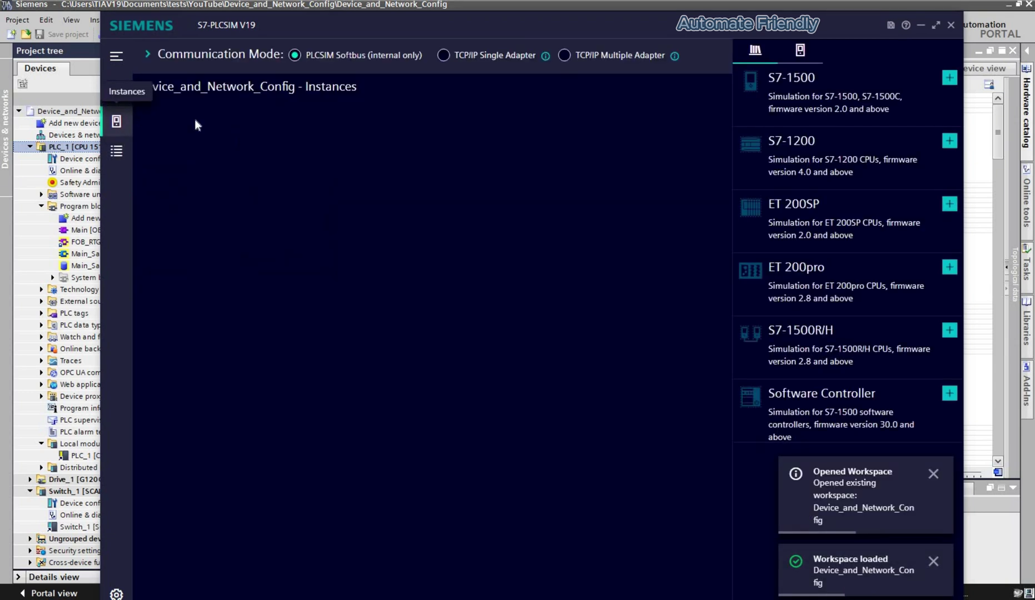
pyautogui.click(1005, 109)
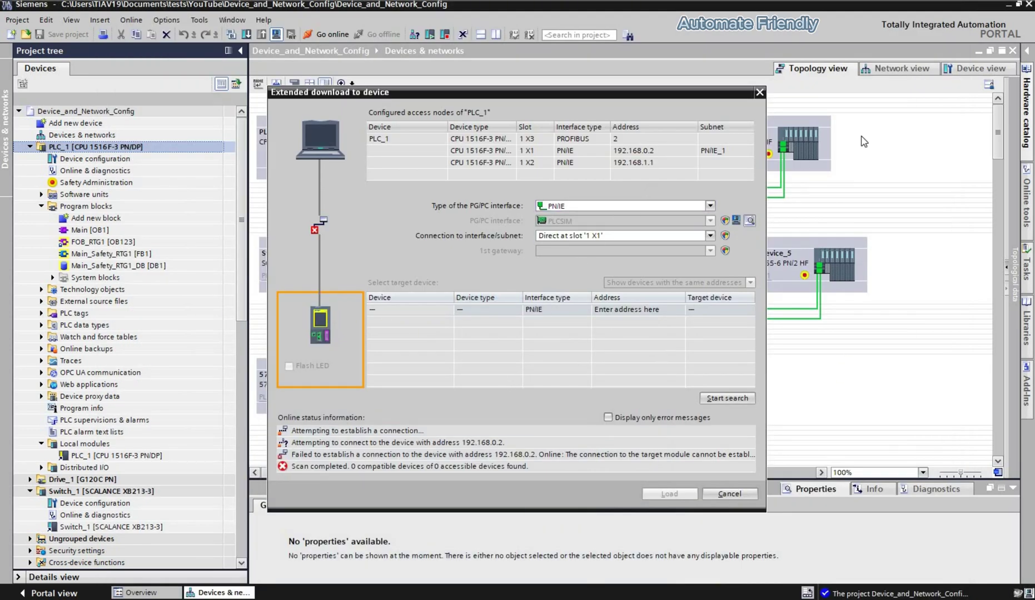
pyautogui.hotkey('alt', 'Tab')
pyautogui.click(949, 80)
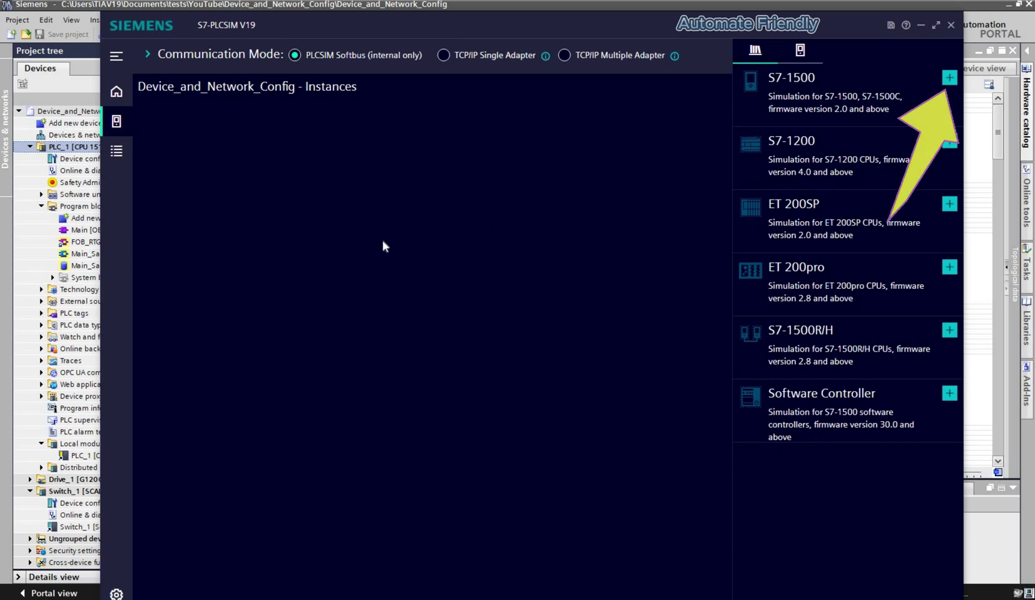
pyautogui.click(317, 131)
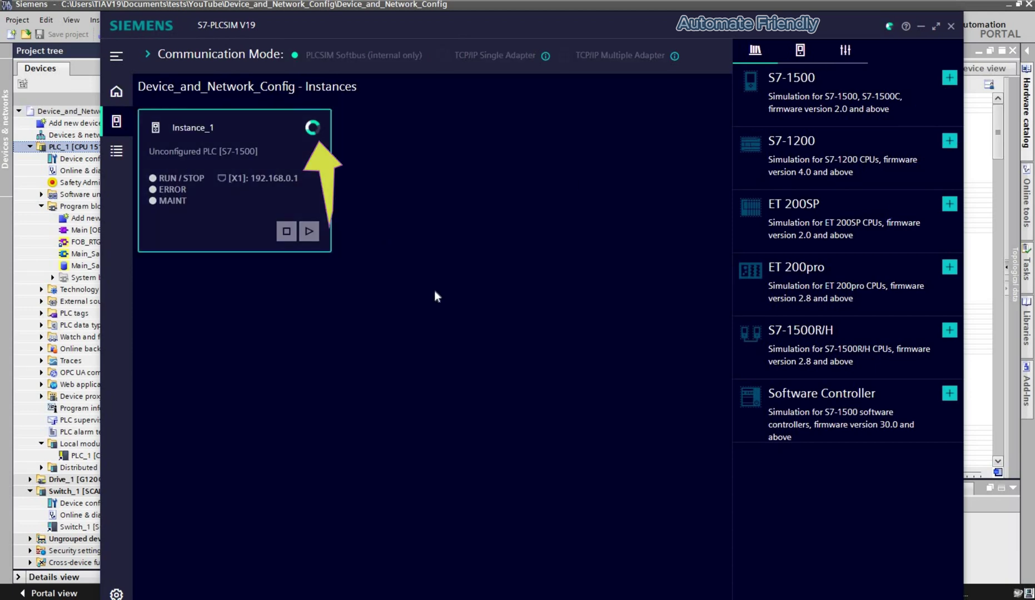
pyautogui.moveTo(439, 25); pyautogui.dragTo(829, 88)
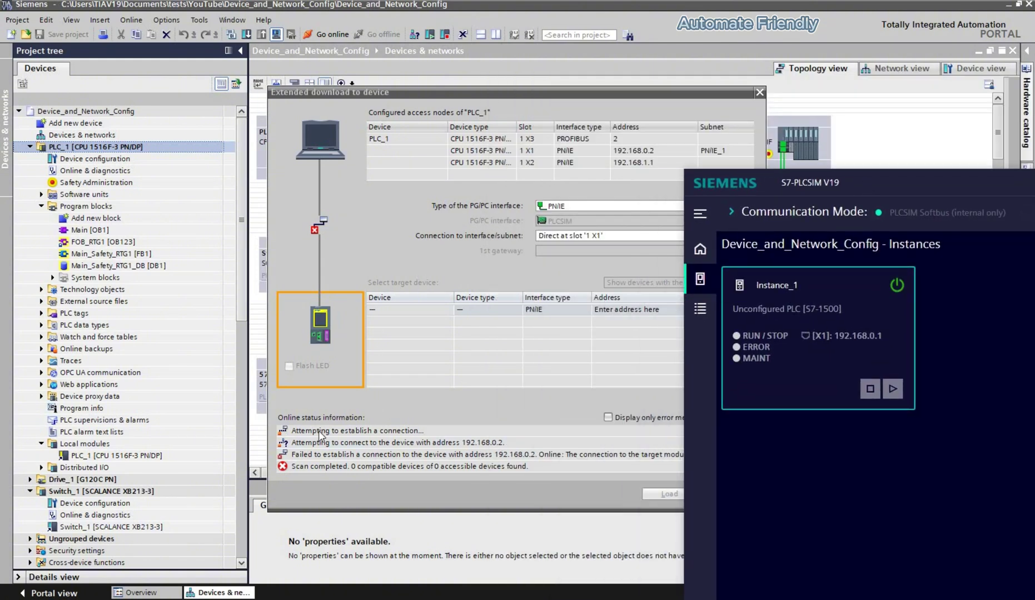
# Step: Back in TIA Portal, search for the simulated CPU as PLC_1's download target over PN/IE, direct at slot '1 X1'
pyautogui.click(404, 469)
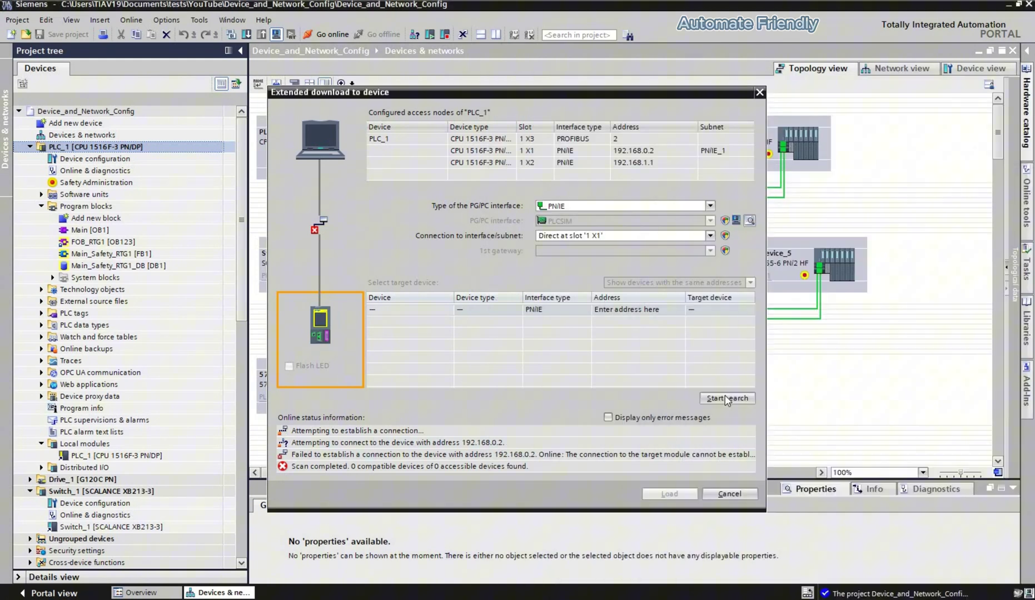
pyautogui.click(722, 397)
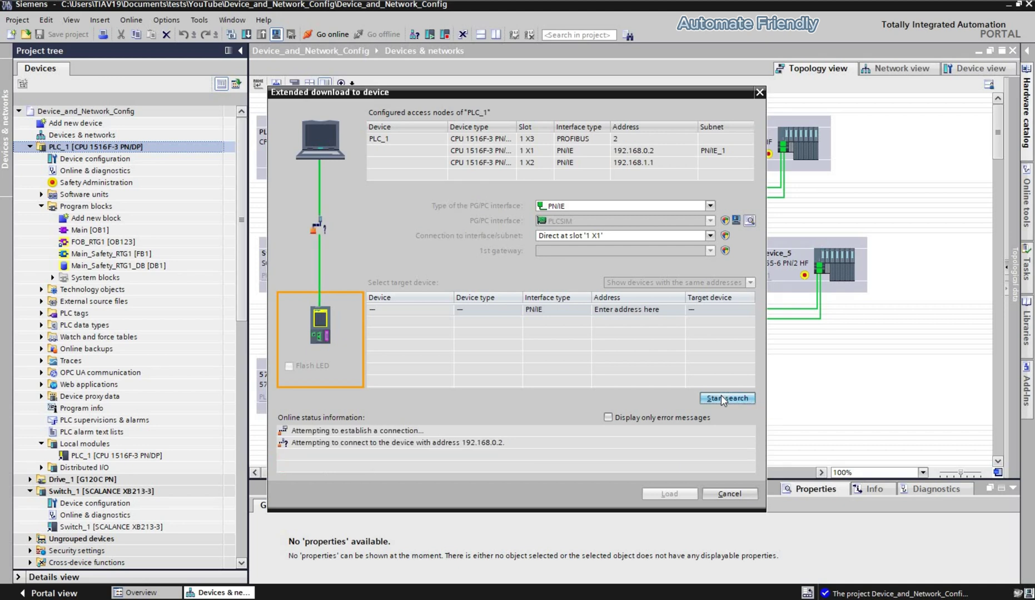
pyautogui.hotkey('alt', 'Tab')
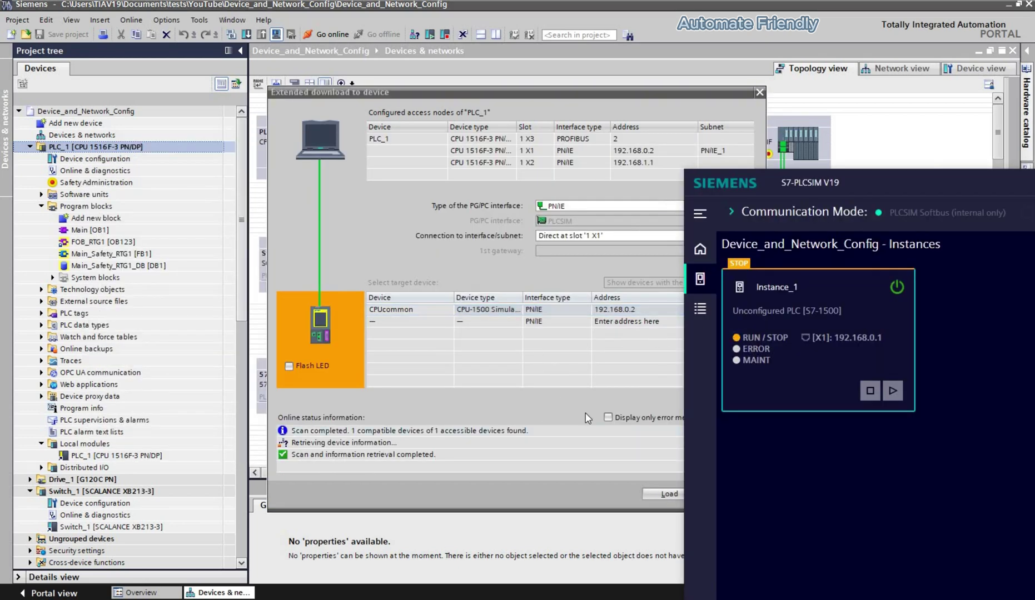
# Step: Load PLC_1 to the found simulated CPU and finish the download with no action for starting modules
pyautogui.click(682, 496)
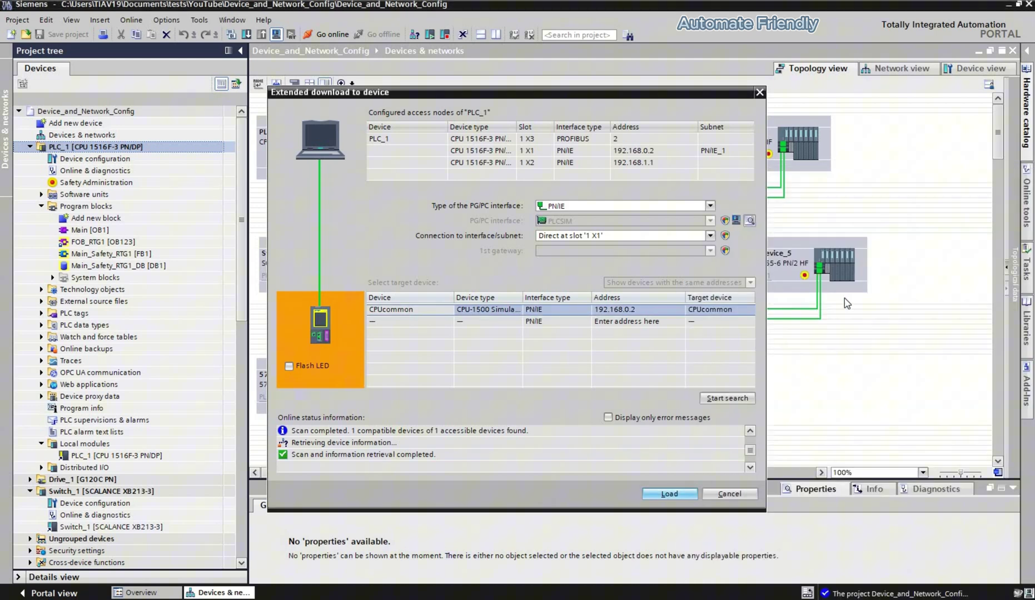
pyautogui.click(578, 379)
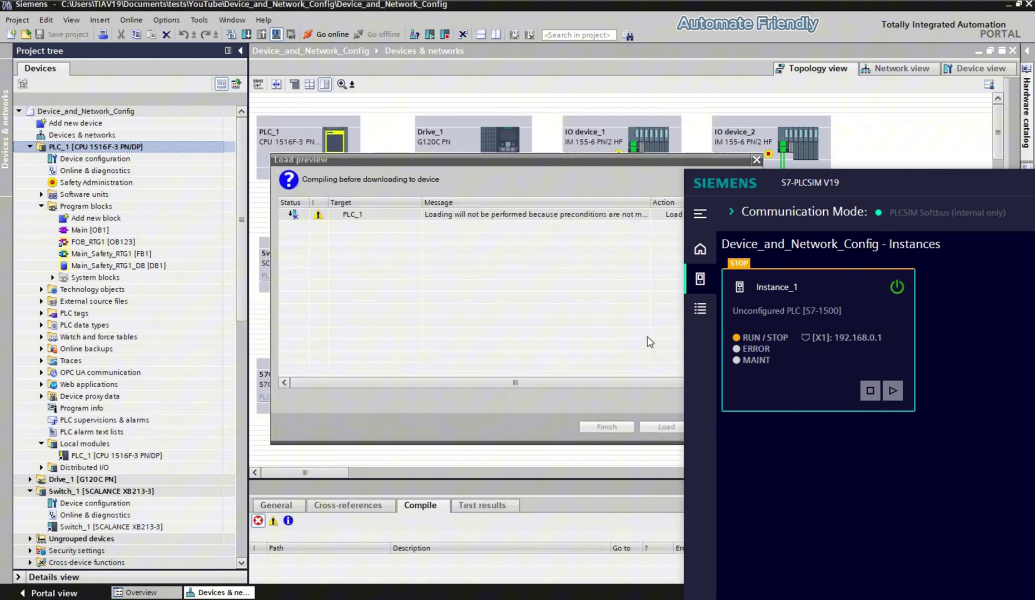
pyautogui.click(657, 424)
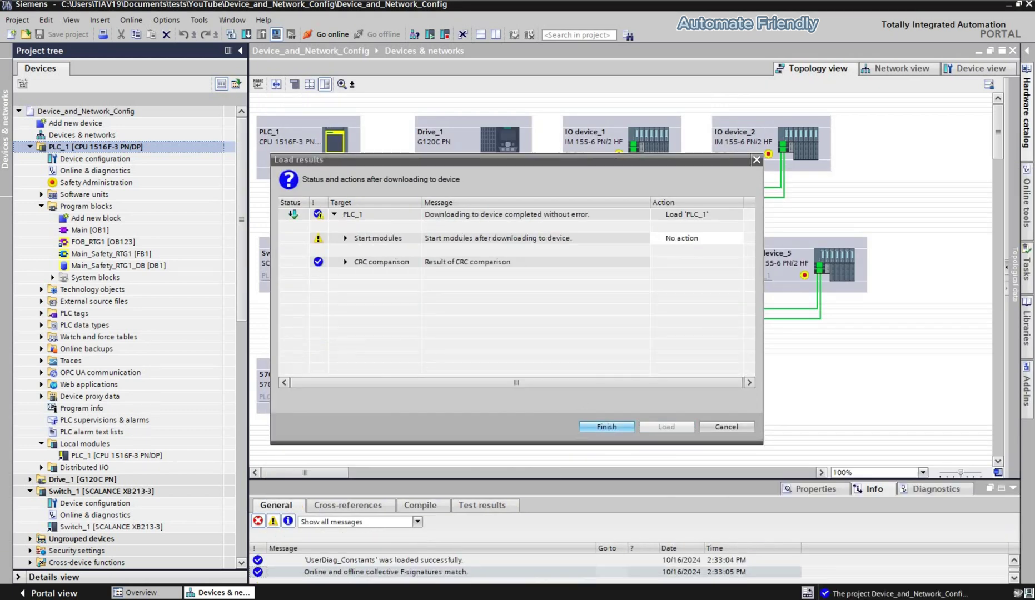
pyautogui.click(606, 427)
pyautogui.hotkey('alt', 'Tab')
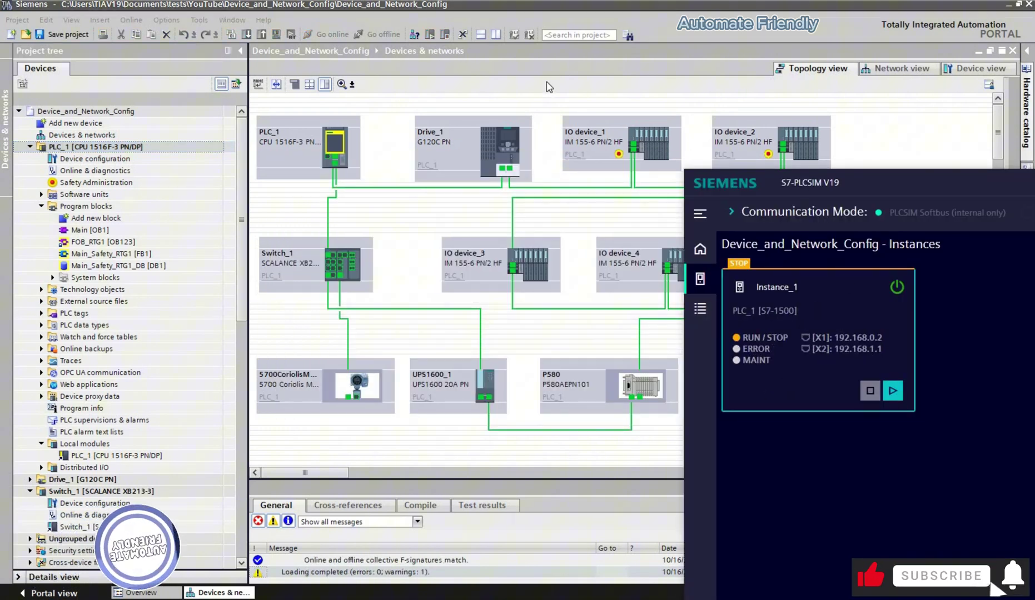
# Step: Switch the PLC_1 CPU to RUN mode and go online with it
pyautogui.click(430, 32)
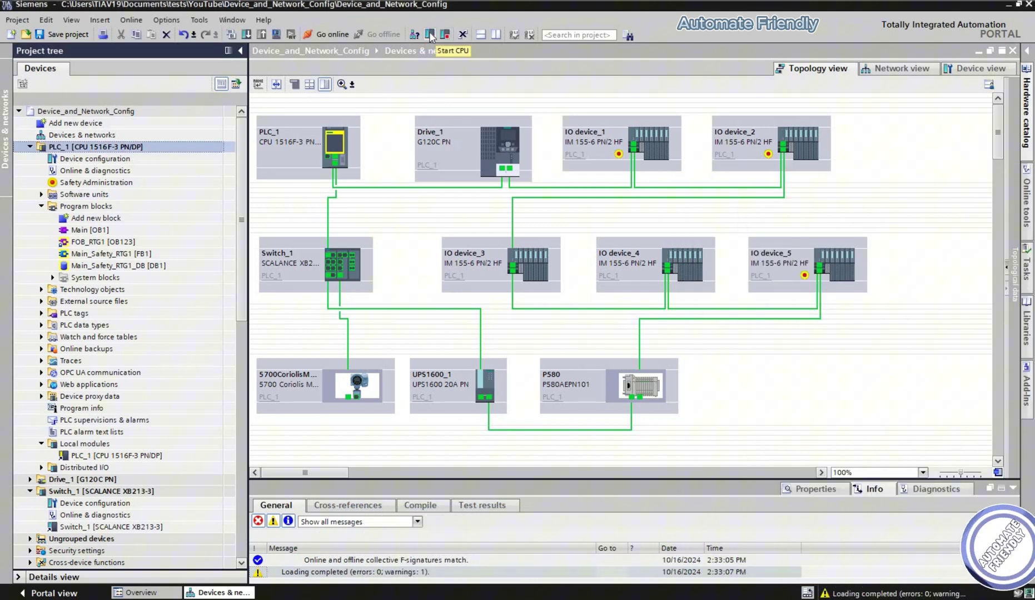
pyautogui.click(429, 32)
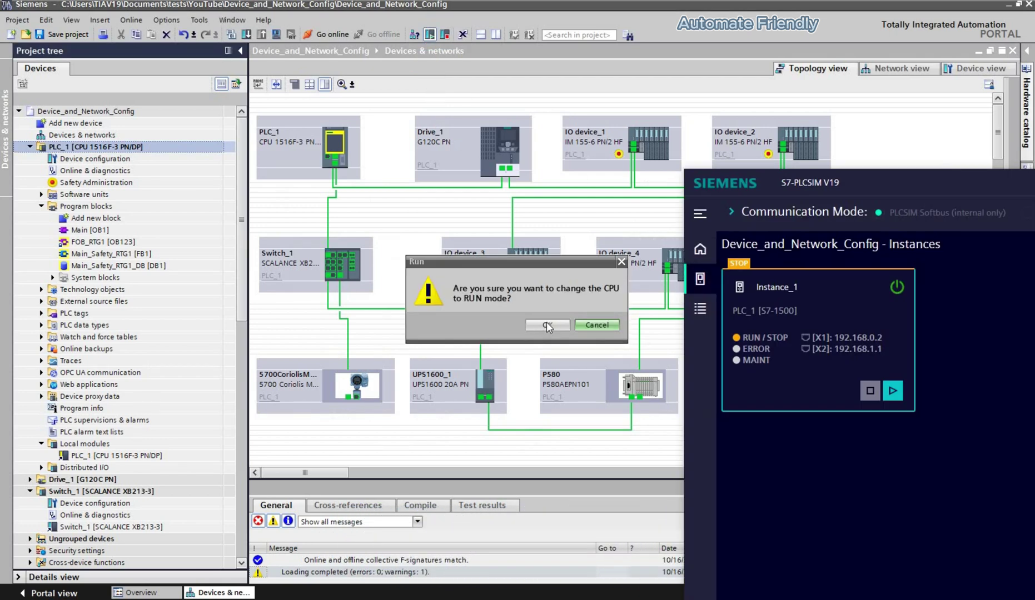
pyautogui.click(547, 325)
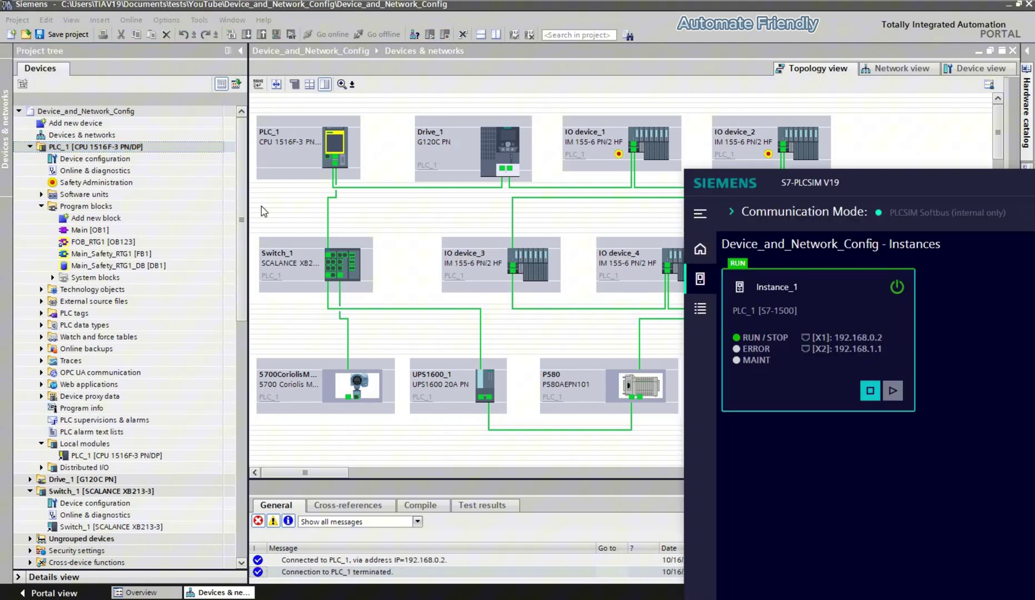
pyautogui.click(334, 54)
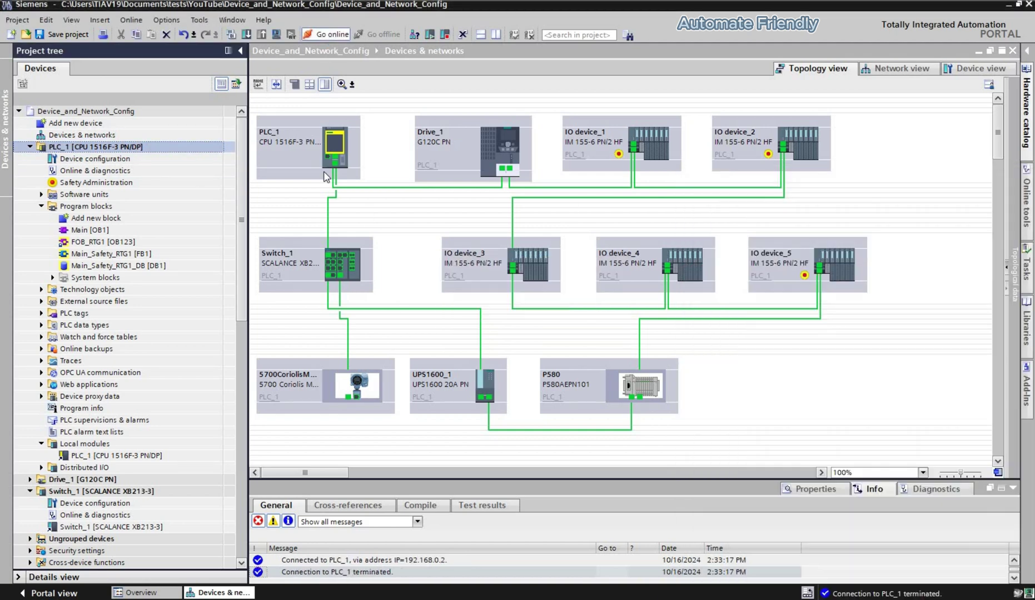
pyautogui.hotkey('ctrl', 'k')
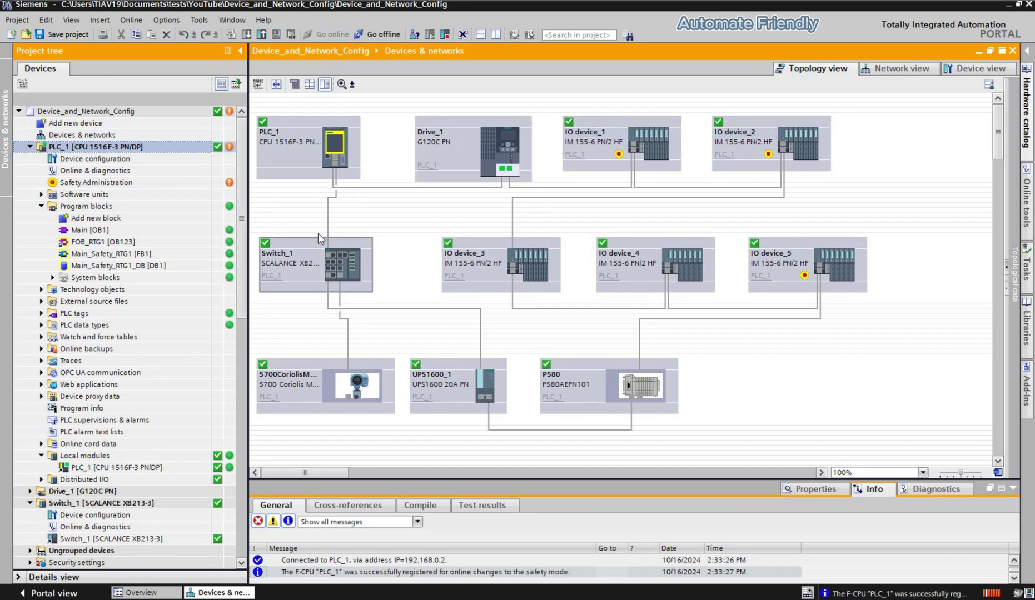
# Step: In S7-PLCSIM, examine Event_1's properties and its available event categories in the simulation view, and return to TIA Portal
pyautogui.moveTo(1033, 195); pyautogui.dragTo(382, 38)
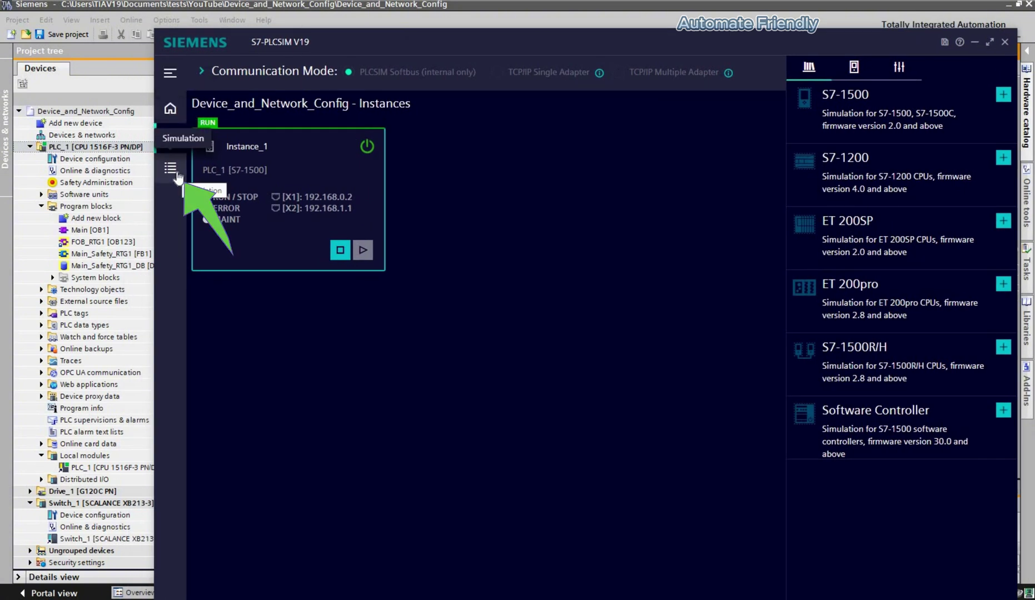
pyautogui.click(171, 168)
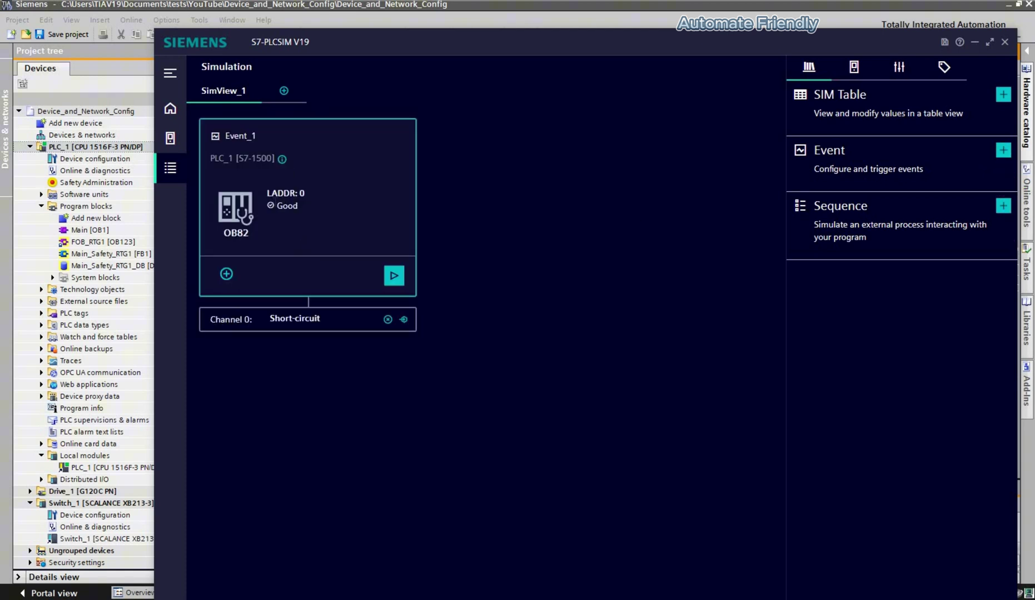
pyautogui.click(294, 199)
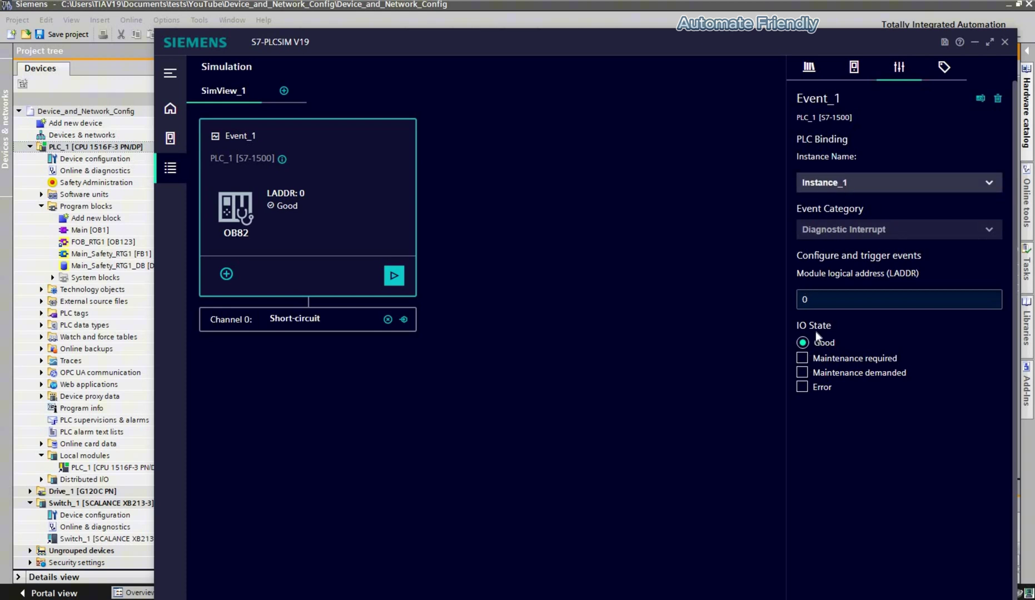
pyautogui.click(834, 229)
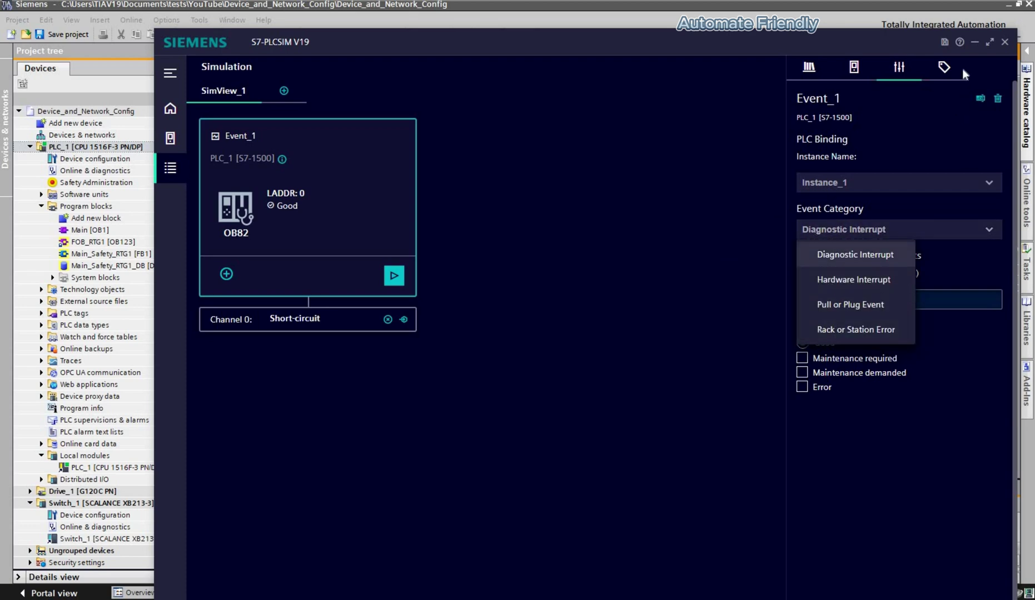
pyautogui.click(973, 45)
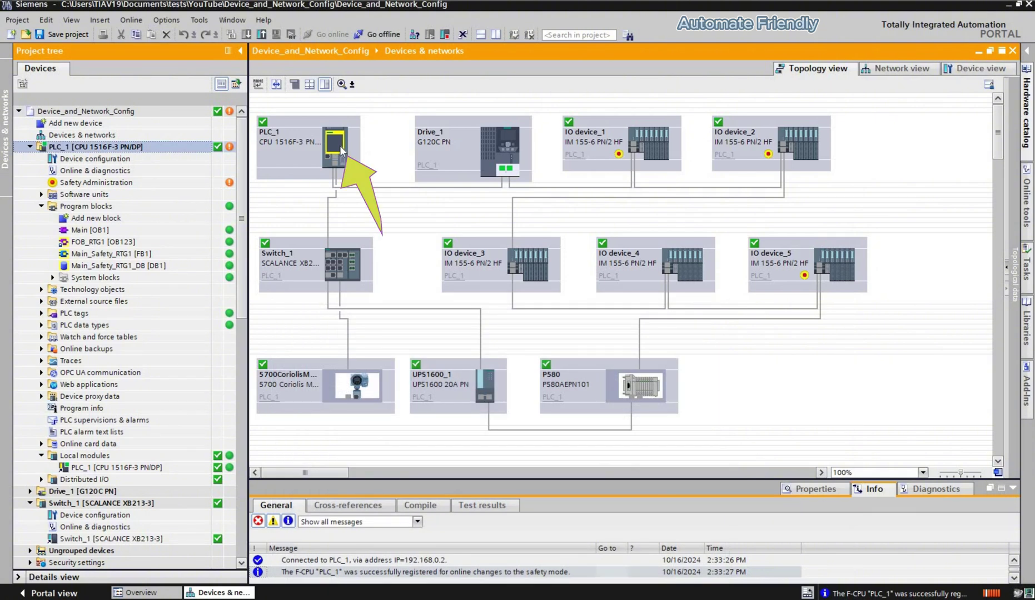
# Step: Examine PLC_1's hardware system constants in an enlarged properties area, including the filter choices for the constants
pyautogui.click(339, 146)
pyautogui.click(805, 491)
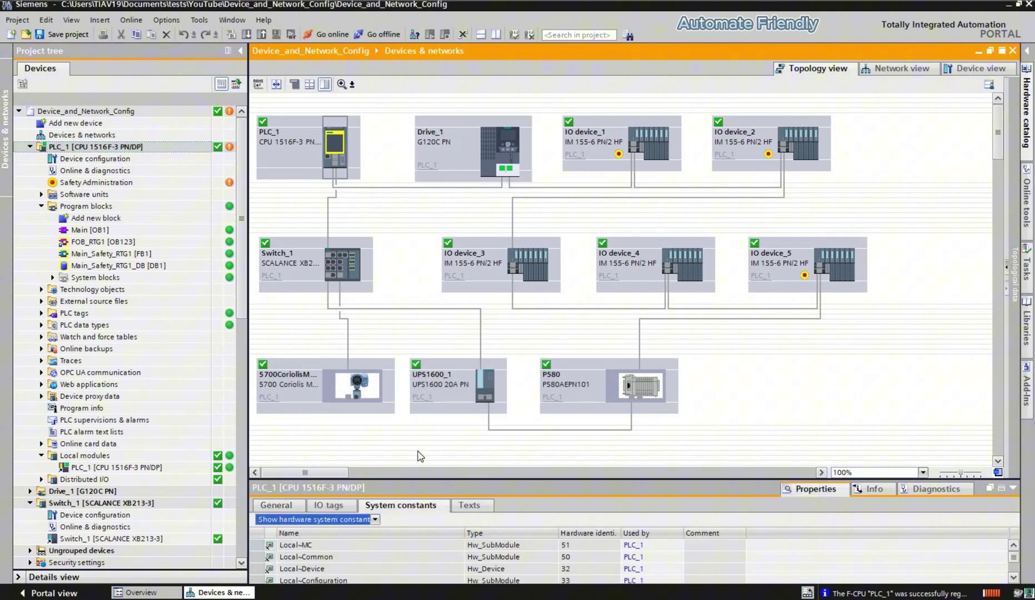
pyautogui.moveTo(418, 480); pyautogui.dragTo(418, 302)
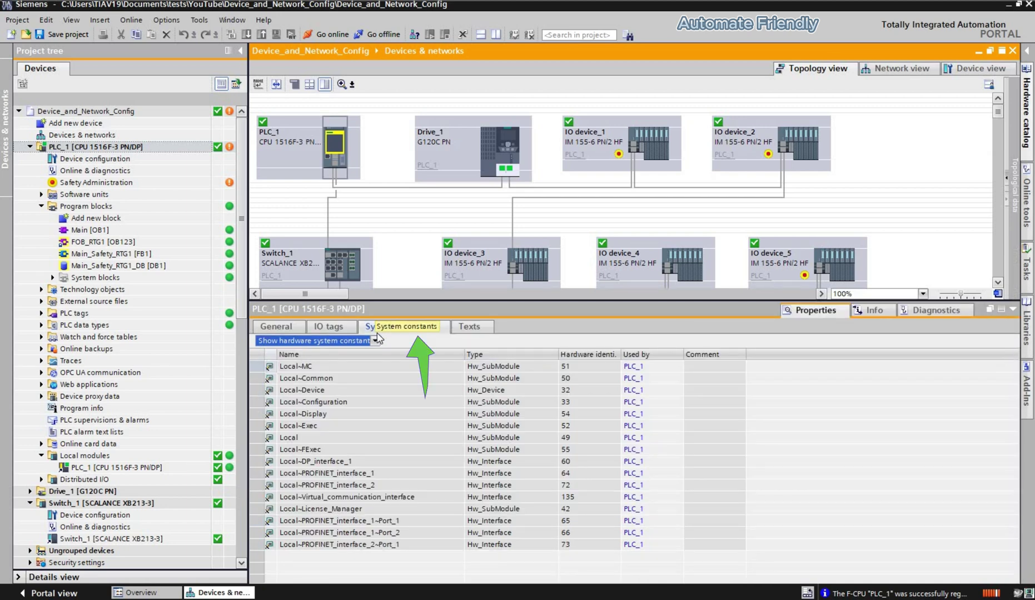
pyautogui.click(376, 341)
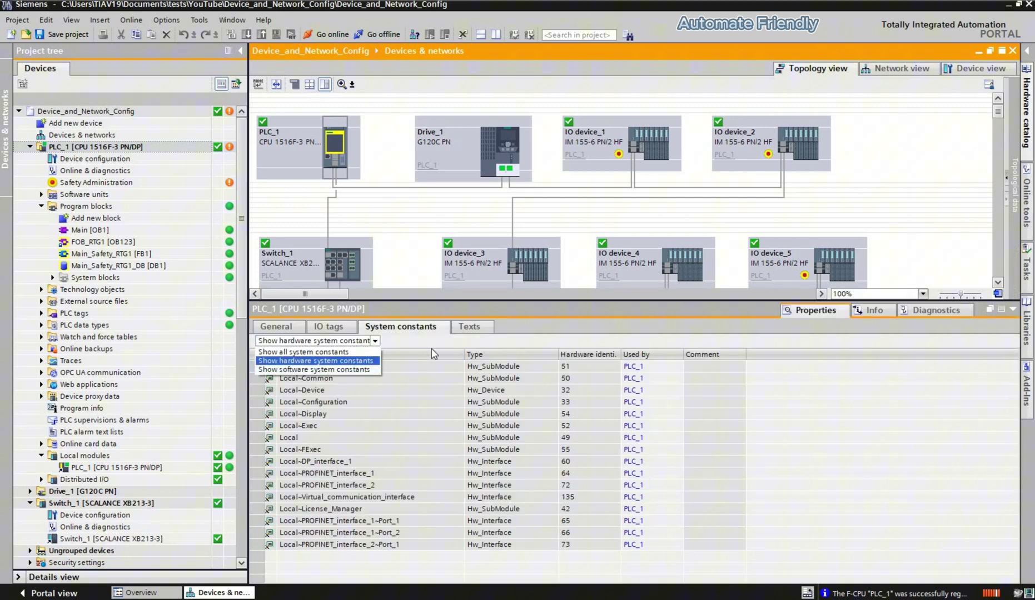
pyautogui.press('Escape')
# Step: Examine the hardware identifiers in the system constants of IO device_1, Drive_1 and IO device_2
pyautogui.click(656, 141)
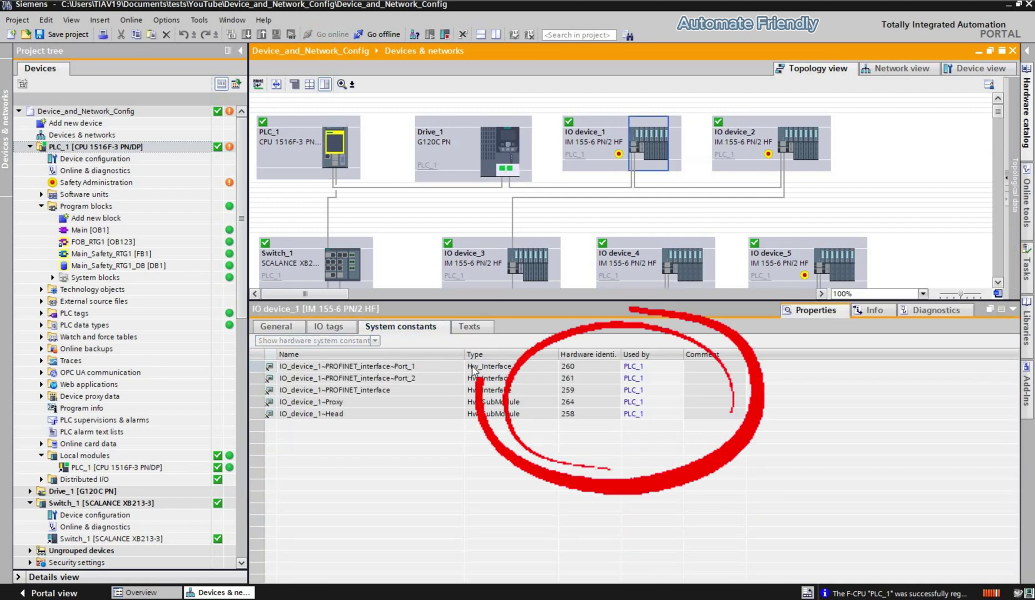
pyautogui.click(509, 145)
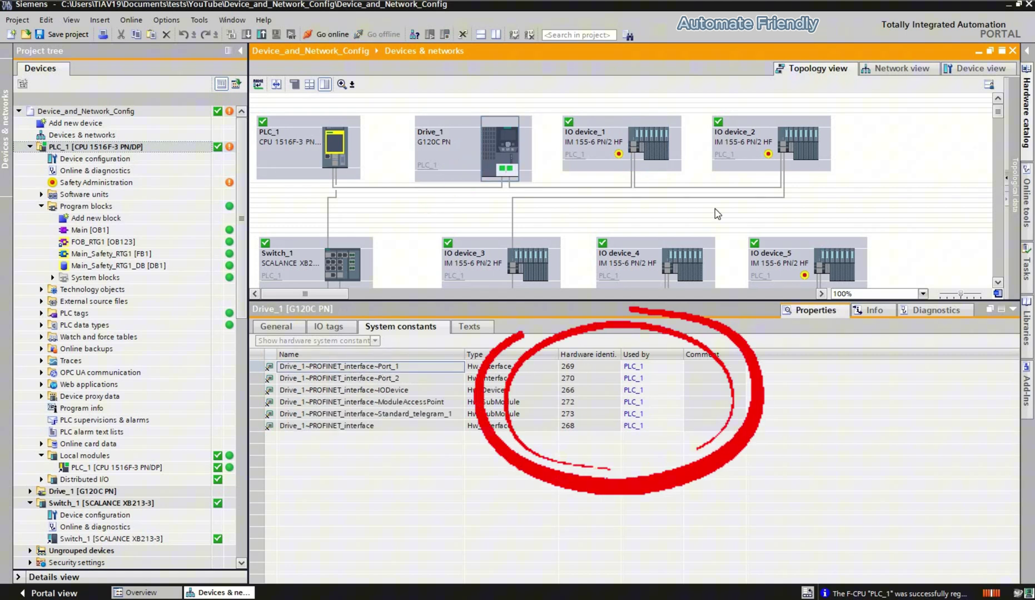
pyautogui.click(807, 143)
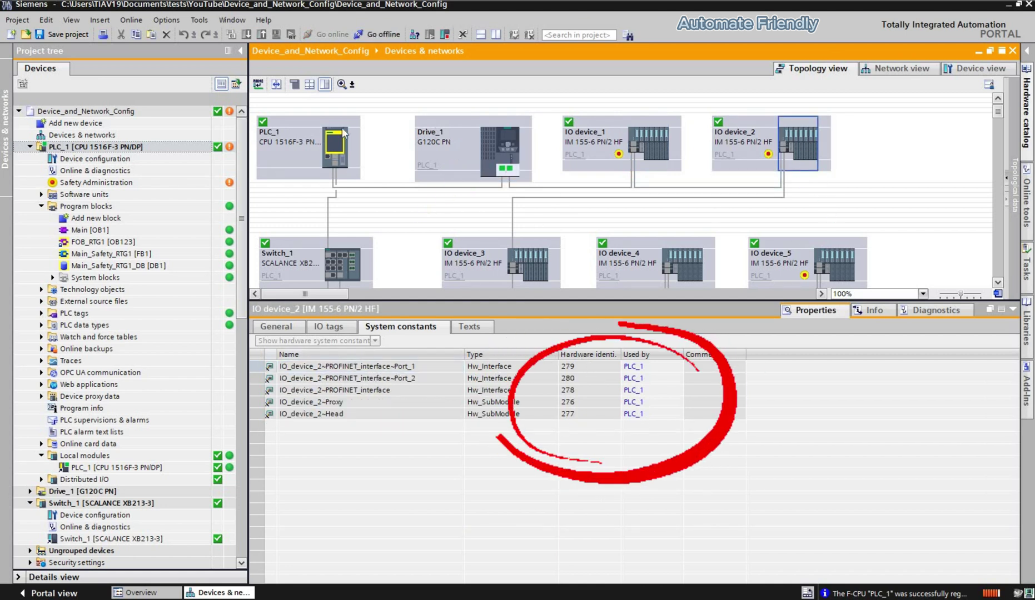
# Step: In S7-PLCSIM, configure Event_1 as a Pull or Plug Event for IO device_1's address 260 with cause IO module removed, and trigger it
pyautogui.click(659, 136)
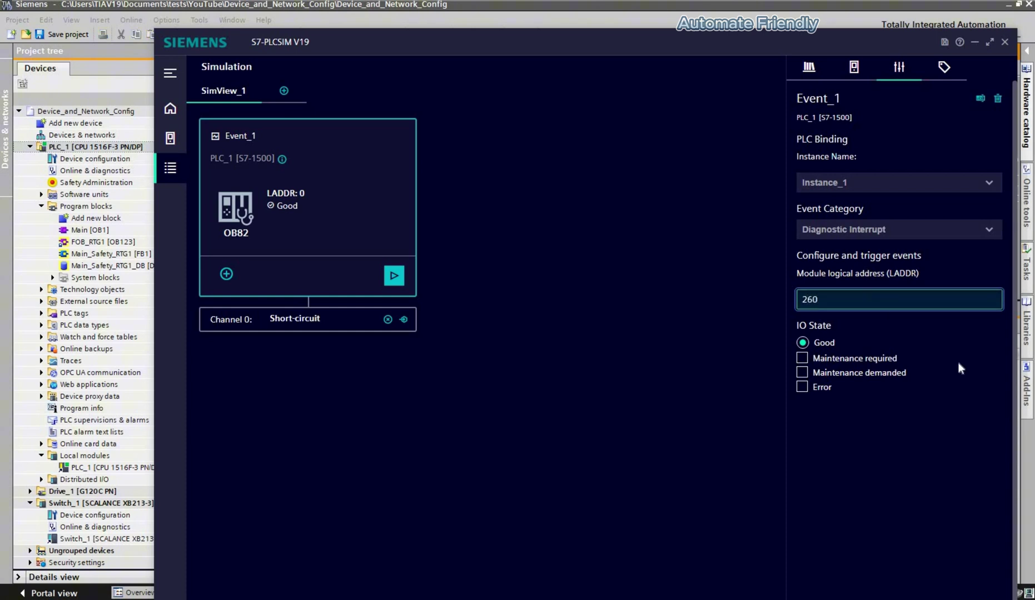
pyautogui.click(900, 229)
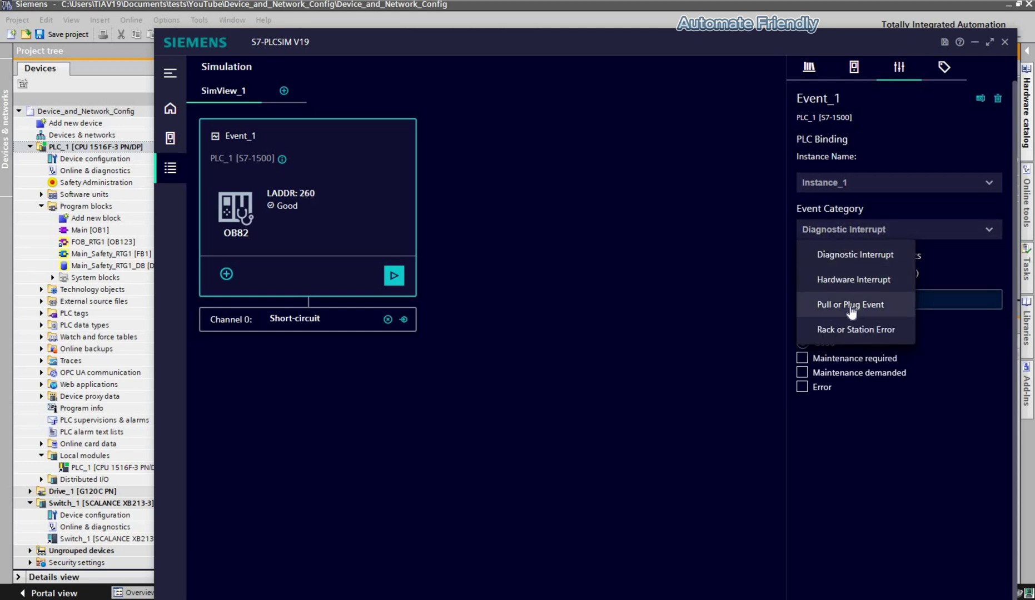
pyautogui.click(846, 303)
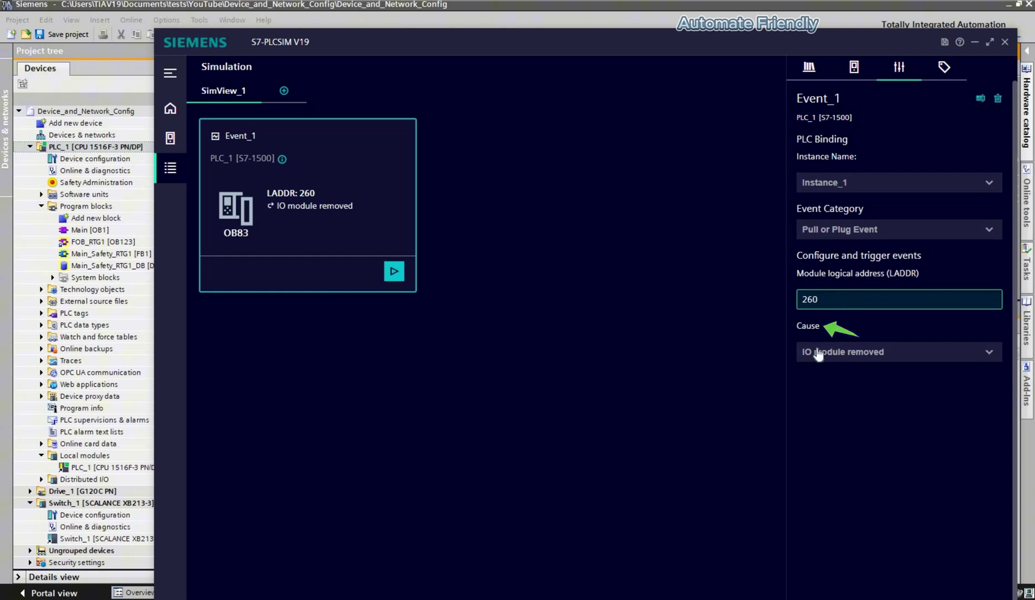
pyautogui.click(838, 358)
pyautogui.click(845, 383)
pyautogui.click(394, 271)
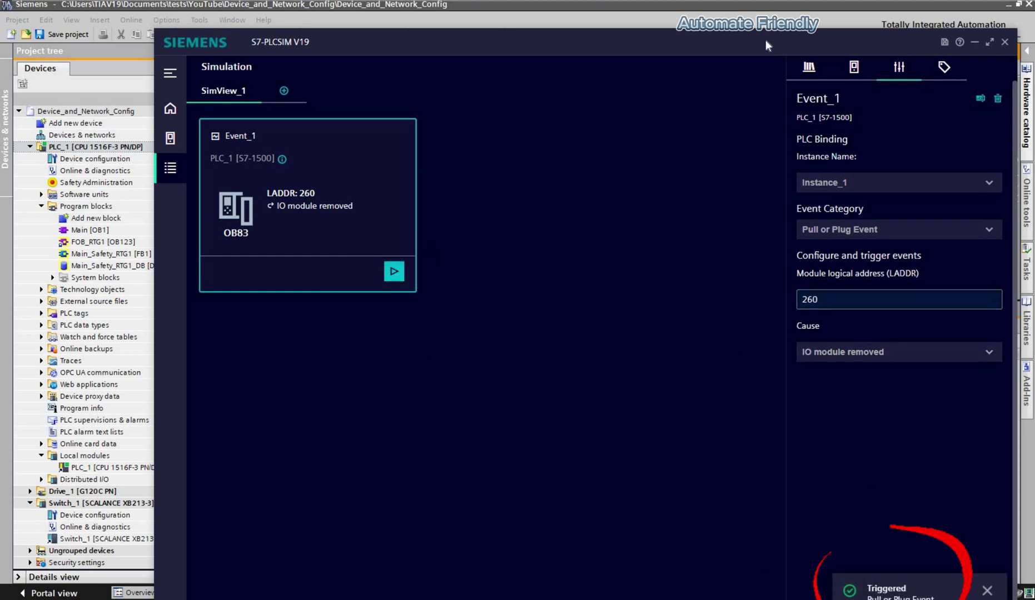
pyautogui.moveTo(759, 33); pyautogui.dragTo(754, 9)
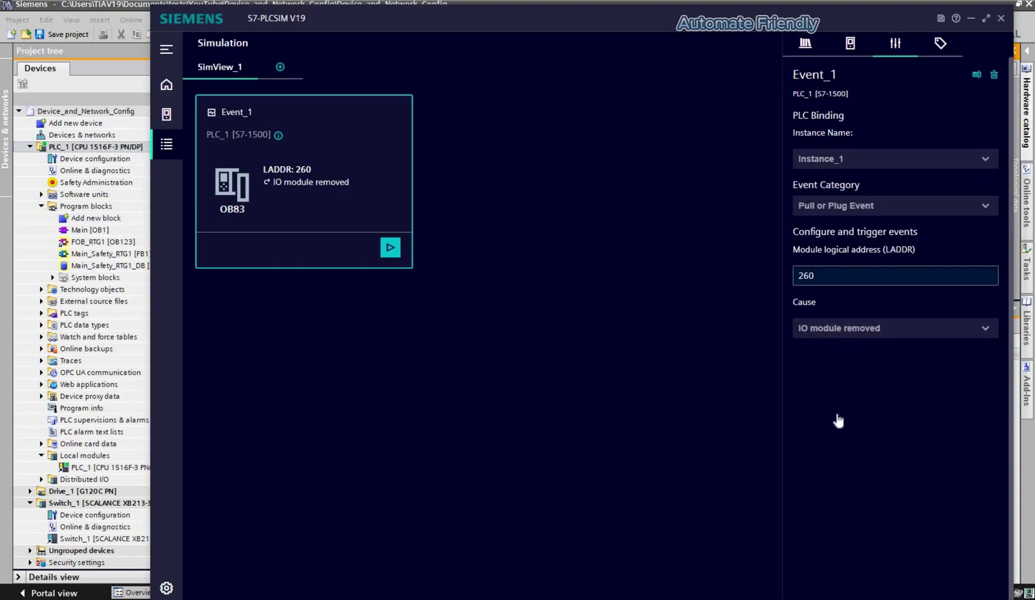
# Step: In S7-PLCSIM, trigger Event_1 with the cause IO submodule plugged in, and return to TIA Portal
pyautogui.click(838, 328)
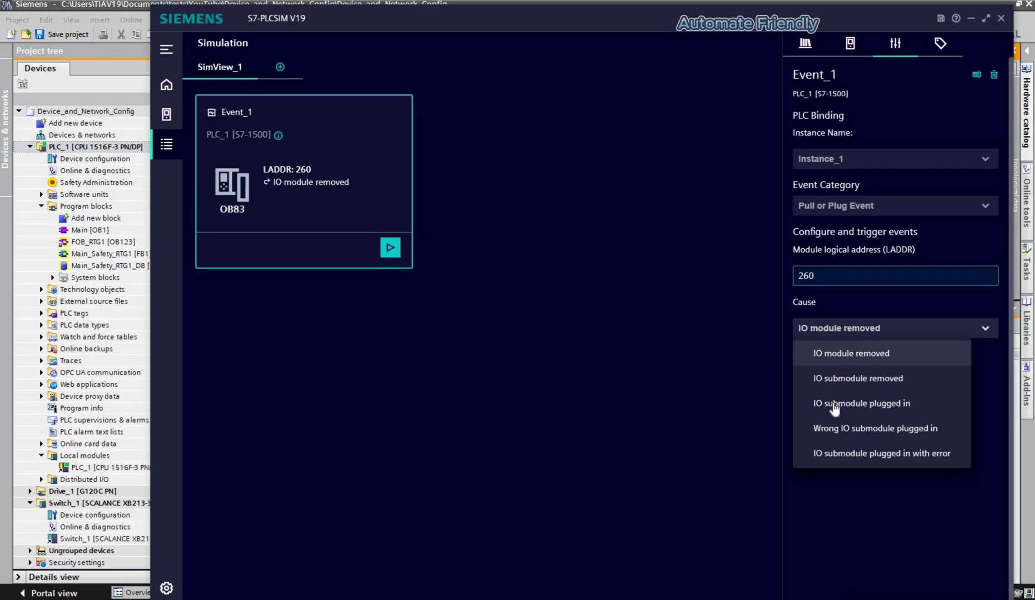
pyautogui.press('Down')
pyautogui.press('Down')
pyautogui.press('Return')
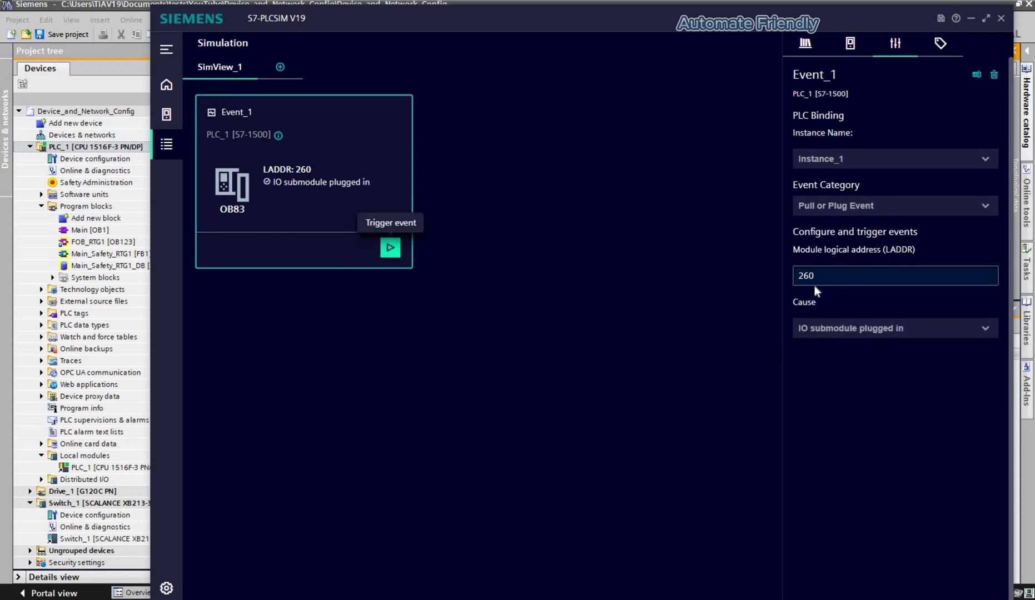
pyautogui.click(390, 248)
pyautogui.click(390, 247)
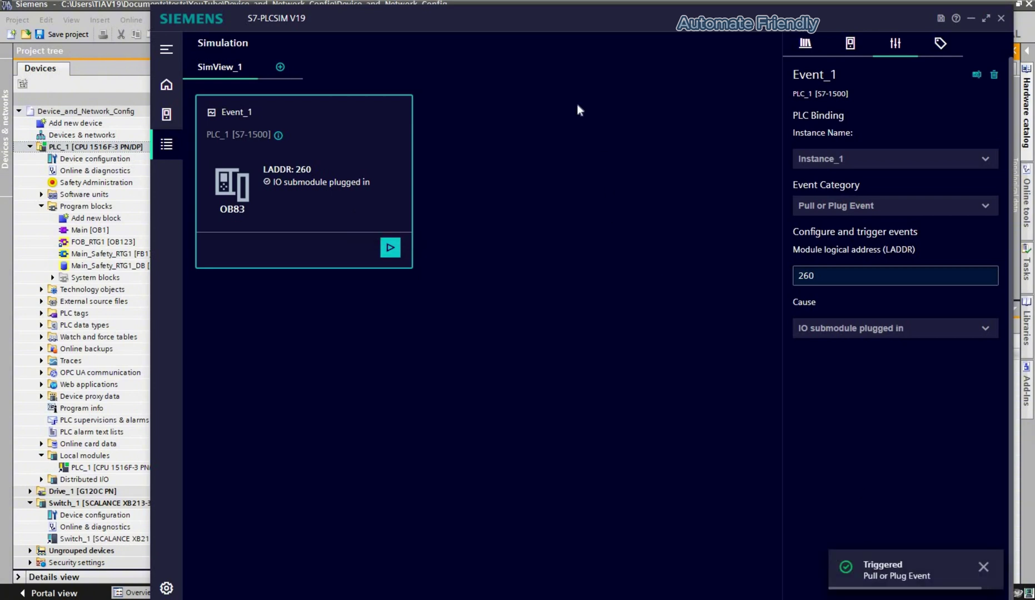
pyautogui.hotkey('alt', 'Tab')
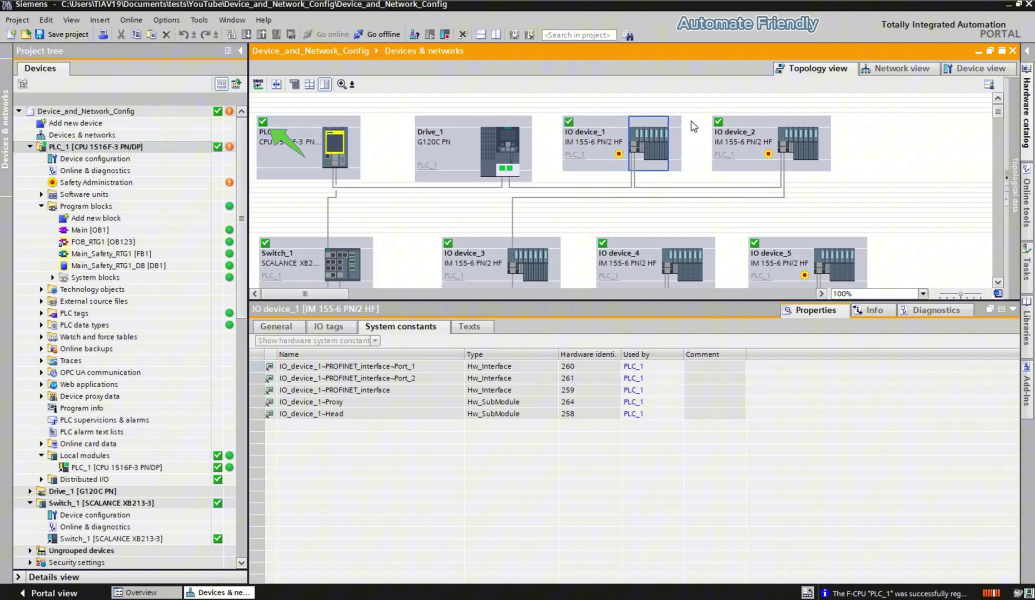
# Step: Select IO device_2, and in S7-PLCSIM set Event_1's logical address to 274 with the cause IO module removed
pyautogui.click(759, 139)
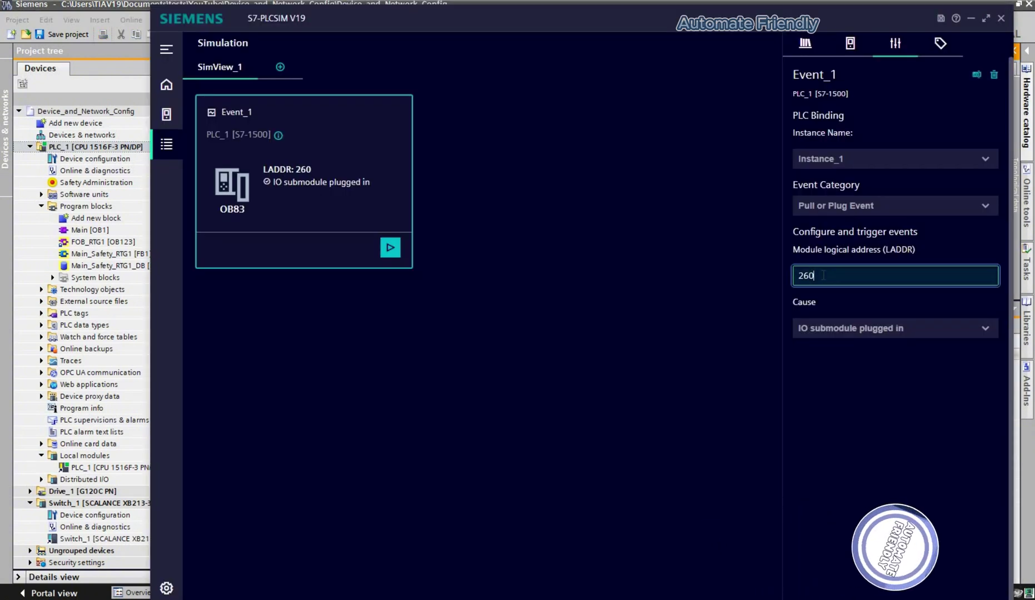
pyautogui.press('BackSpace')
pyautogui.press('BackSpace')
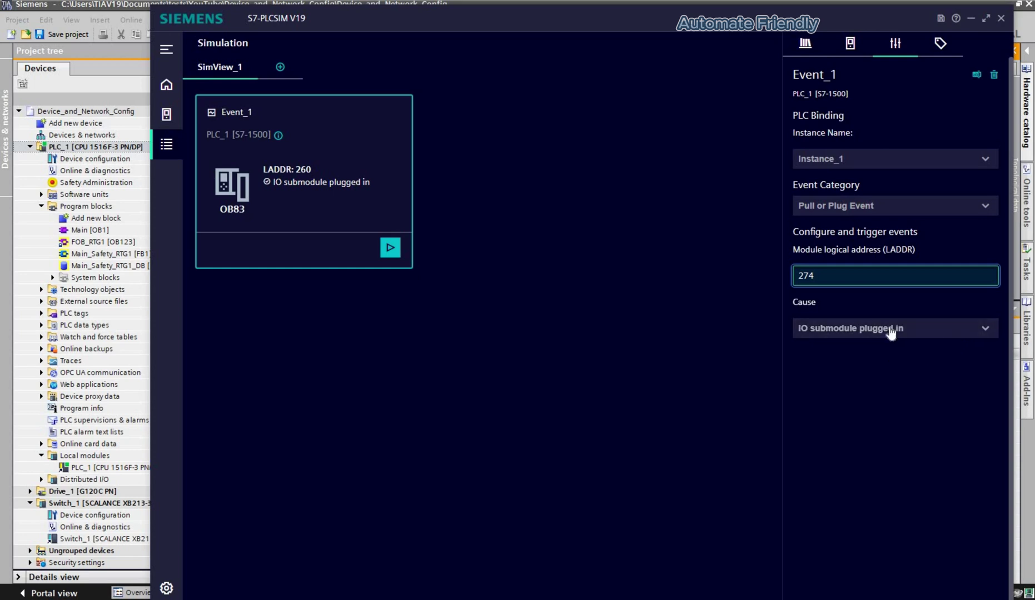
pyautogui.click(850, 362)
pyautogui.click(848, 329)
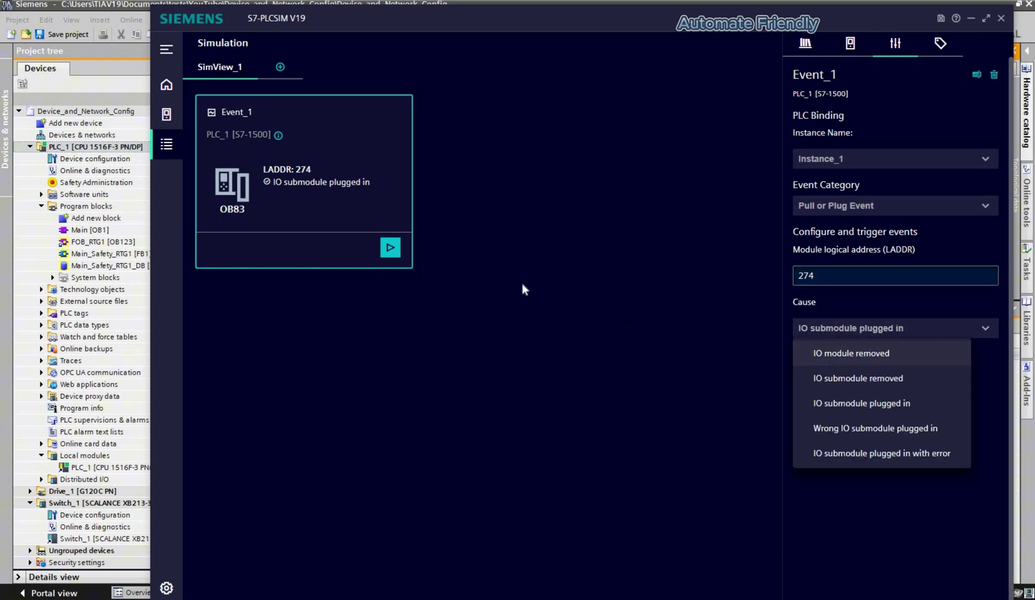
pyautogui.press('Return')
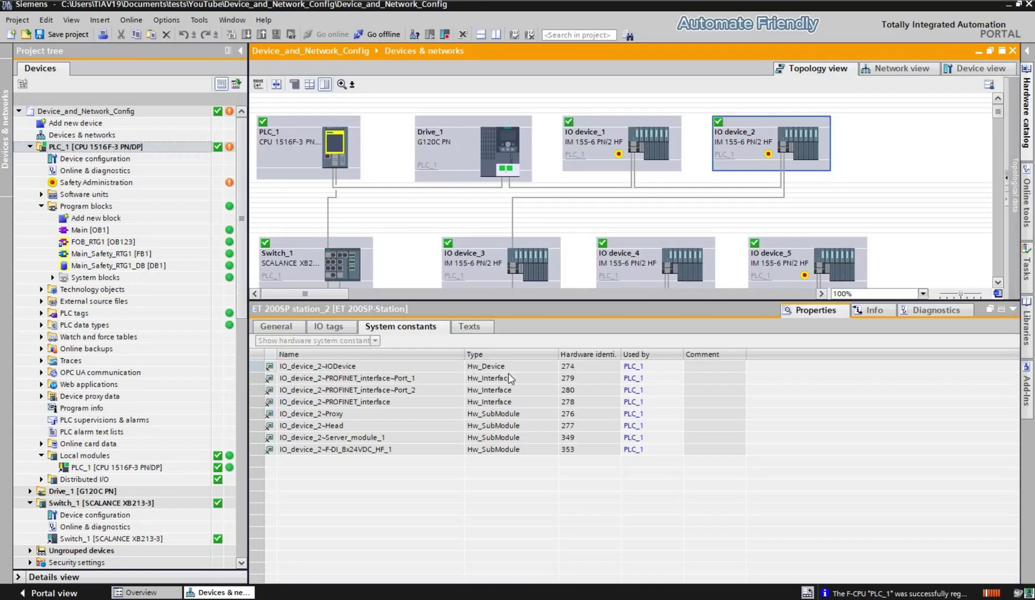
# Step: Look up IO device_2's Port_1 hardware identifier in TIA Portal, and trigger Event_1 in S7-PLCSIM with logical address 279
pyautogui.click(546, 371)
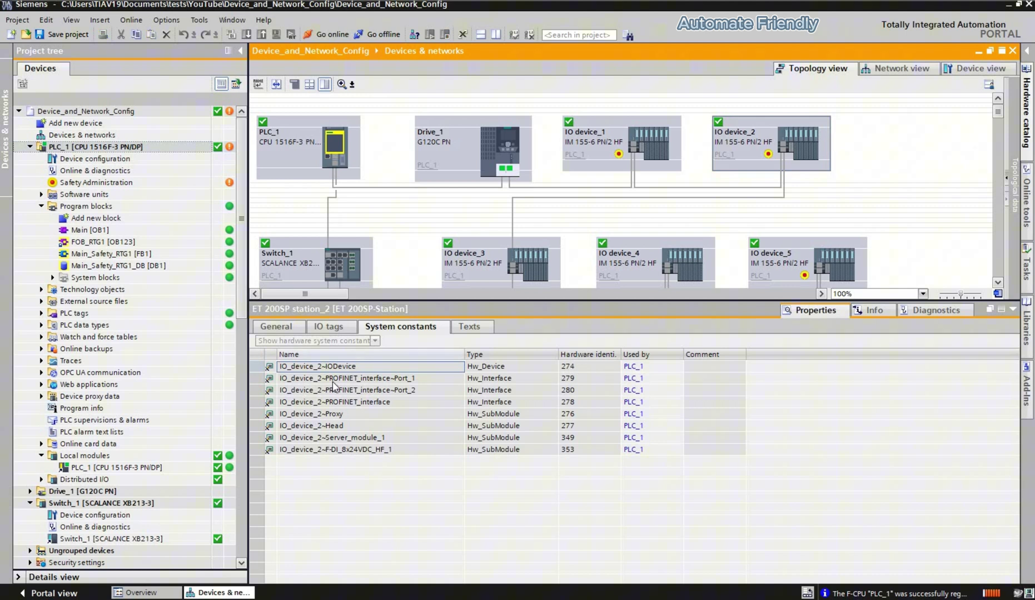
pyautogui.click(536, 380)
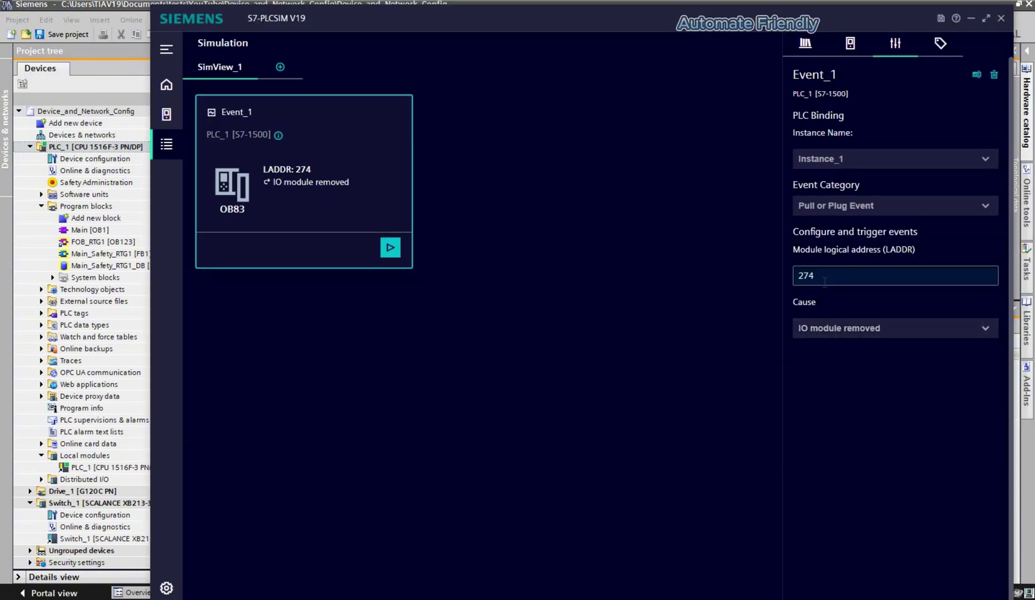
pyautogui.click(824, 281)
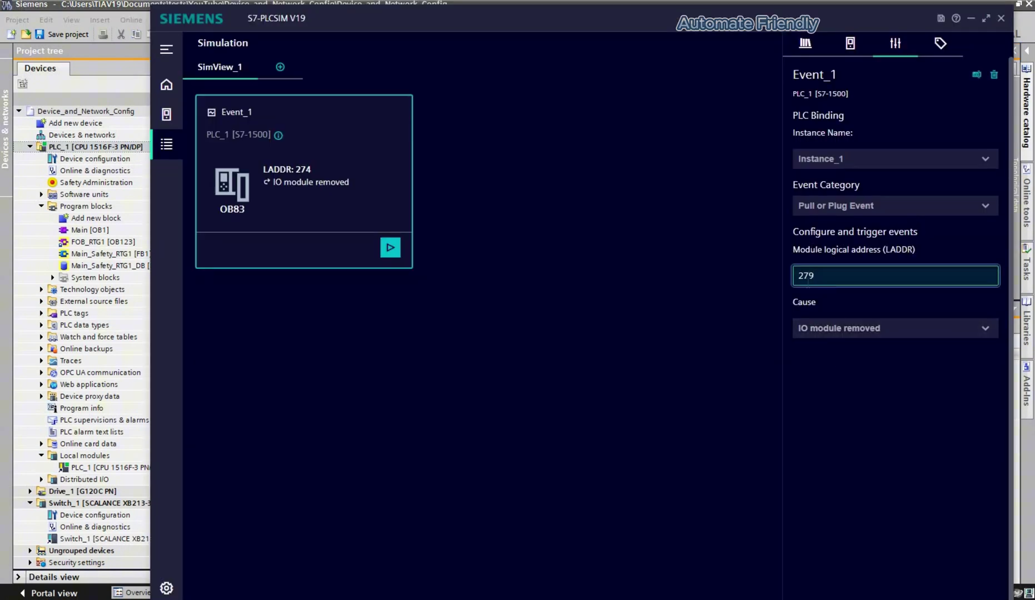
pyautogui.write('9')
pyautogui.press('Return')
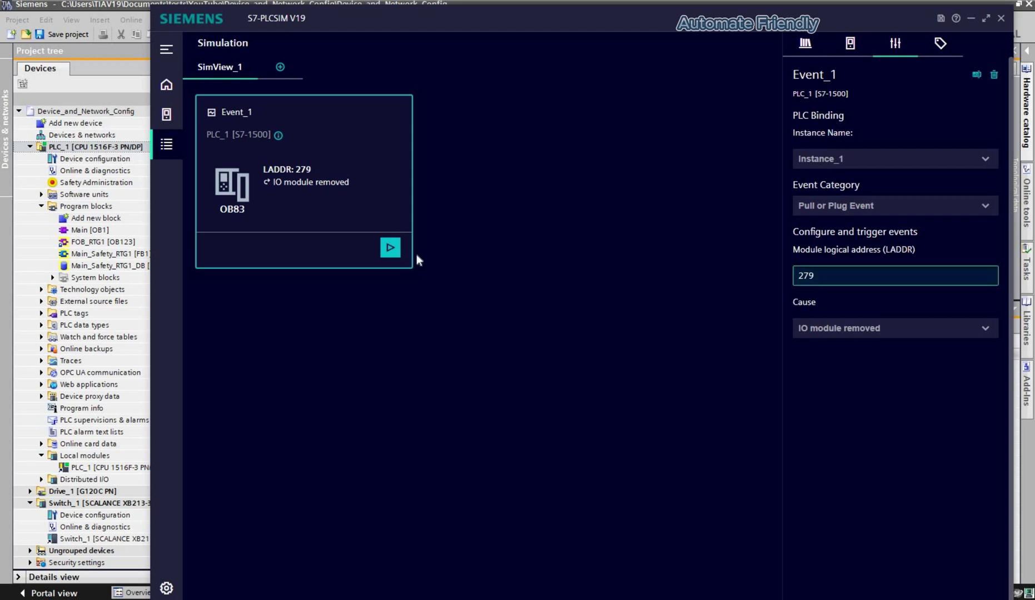
pyautogui.click(391, 247)
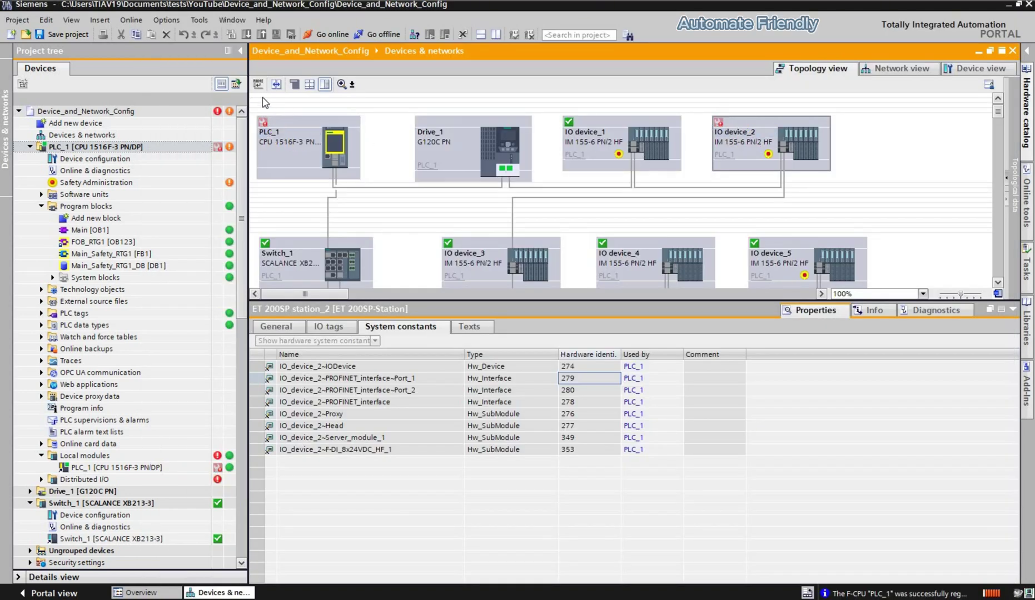
# Step: In S7-PLCSIM, change Event_1's category to Diagnostic Interrupt
pyautogui.click(302, 161)
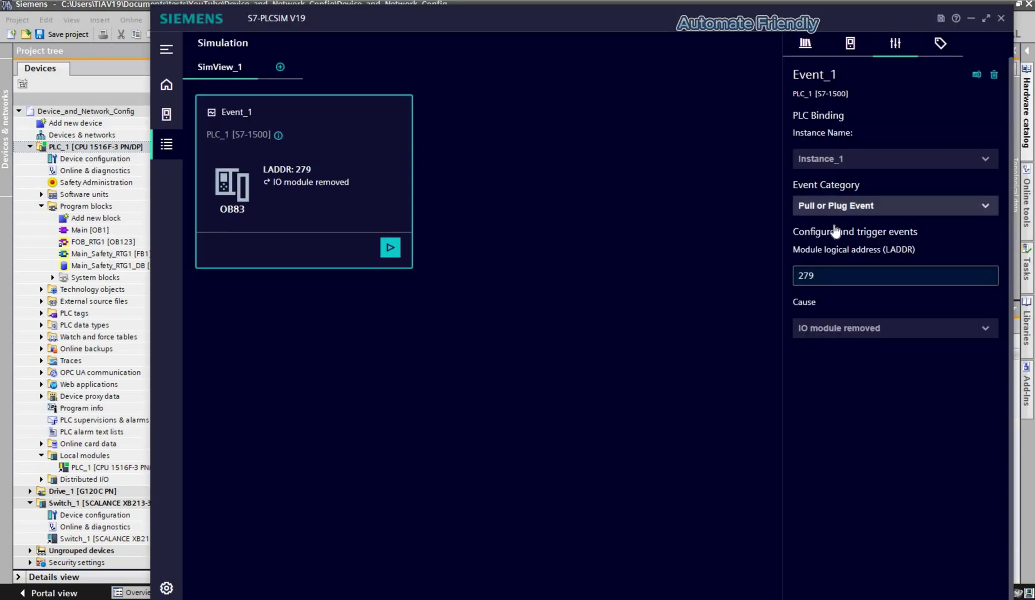
pyautogui.click(834, 206)
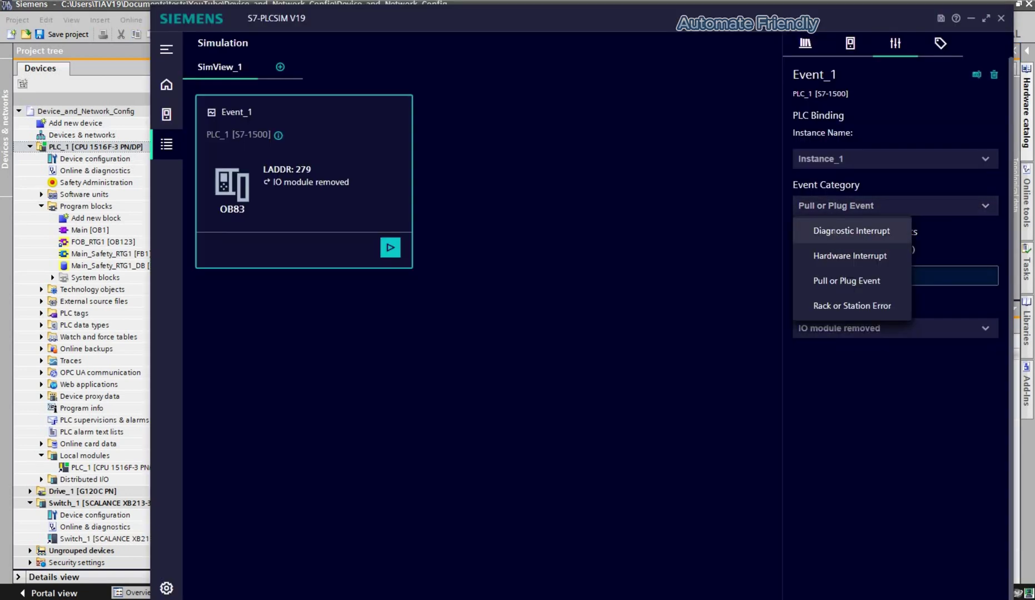
pyautogui.click(848, 227)
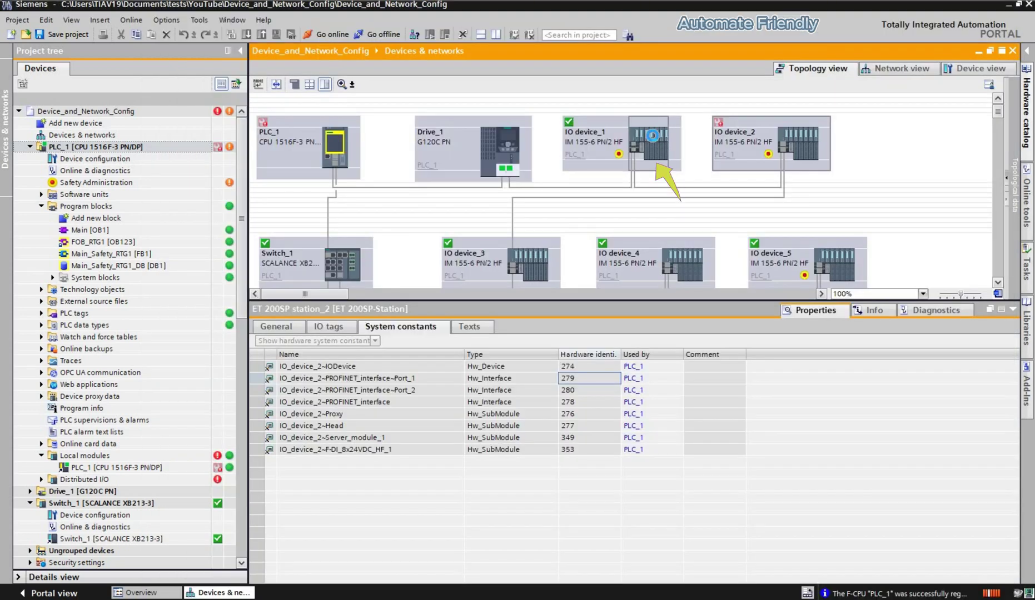
# Step: Look up the F-AI module's identifier in IO device_1's device view, and trigger Event_1 at address 352 with IO state Error and Good
pyautogui.click(650, 140)
pyautogui.doubleClick(650, 140)
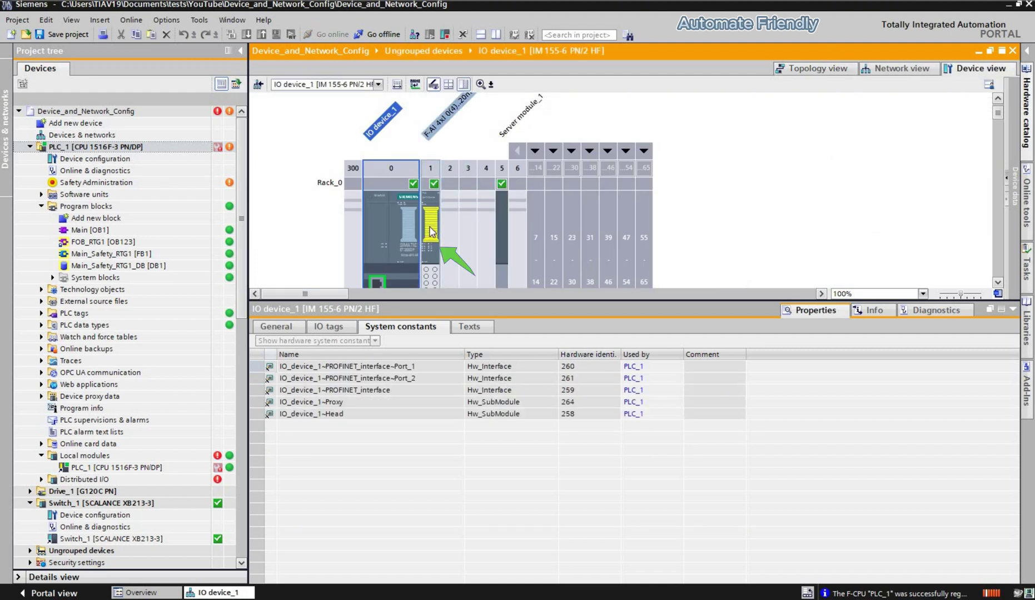
pyautogui.click(432, 232)
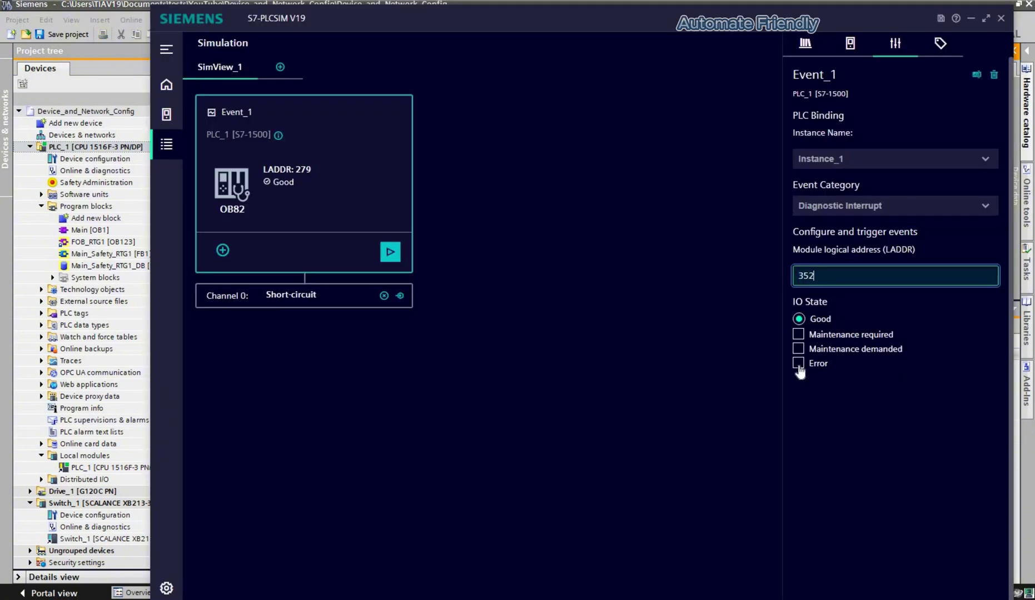
pyautogui.click(799, 364)
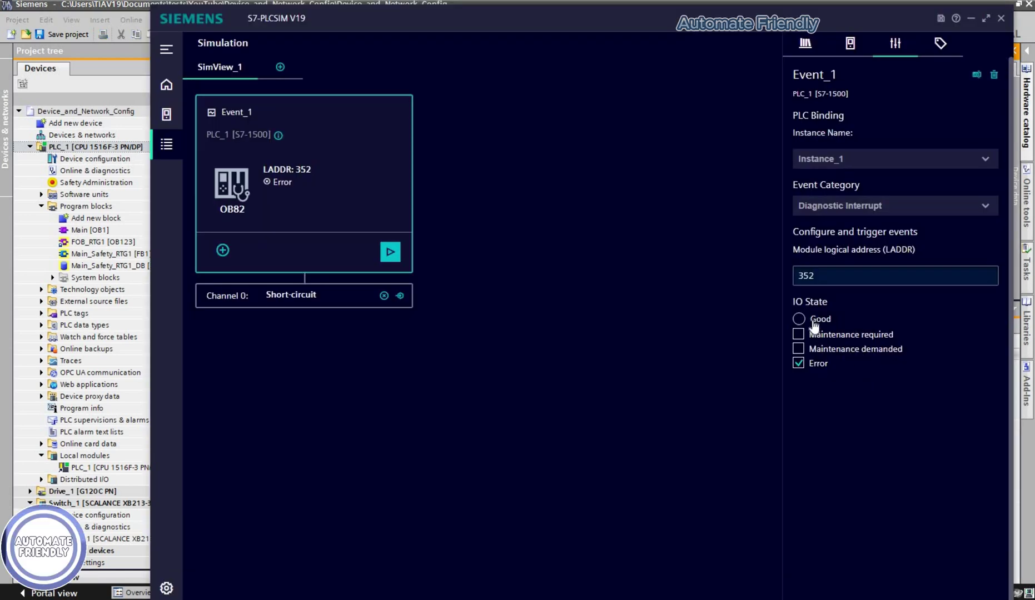
pyautogui.click(392, 257)
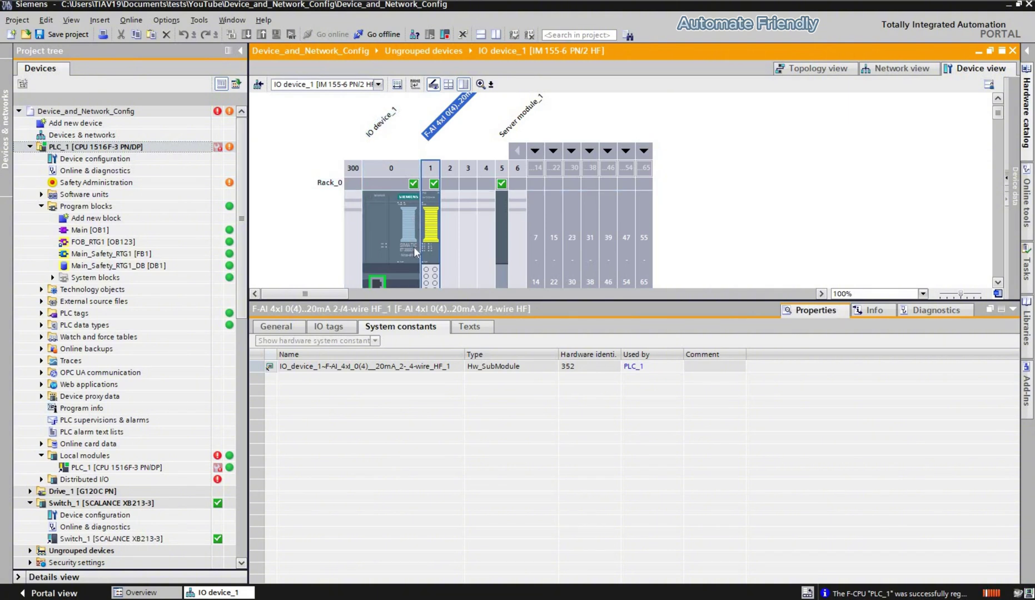
# Step: In S7-PLCSIM, set the diagnostic channel under Event_1 to error type Wire break and channel number 1, and return to TIA Portal
pyautogui.hotkey('alt', 'Tab')
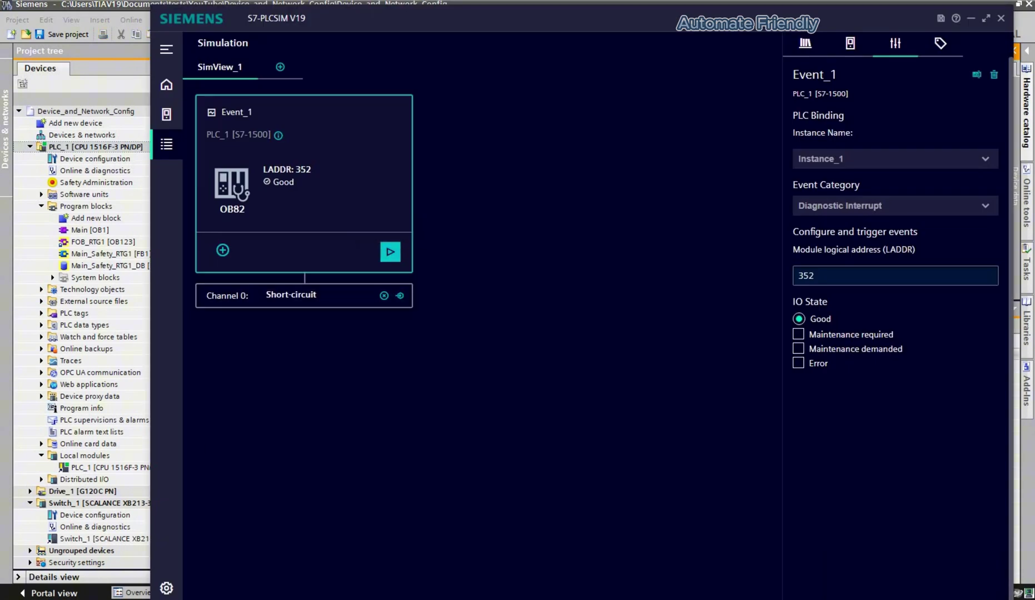
pyautogui.click(305, 301)
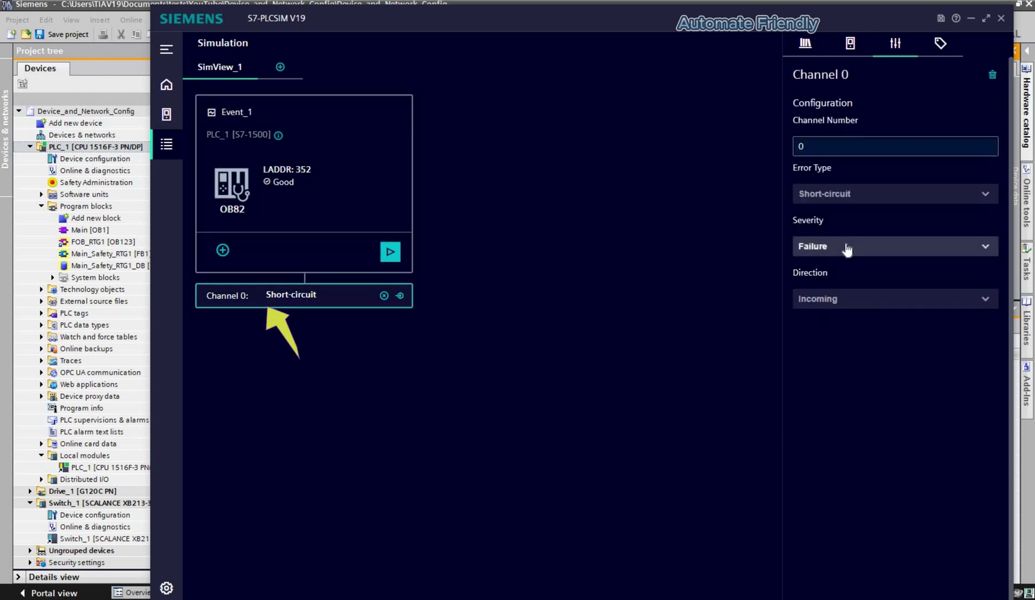
pyautogui.click(833, 193)
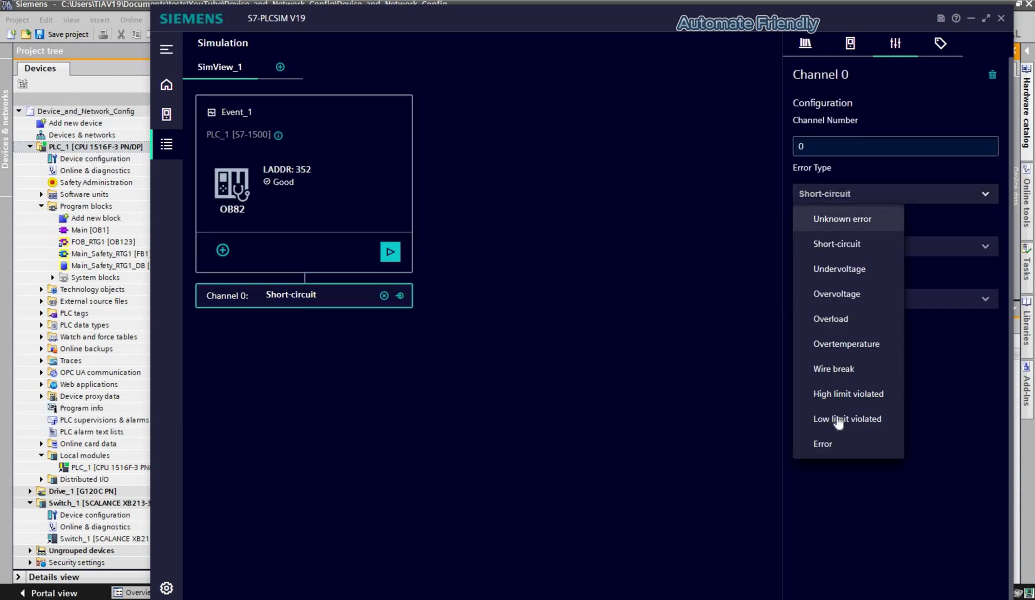
pyautogui.click(838, 369)
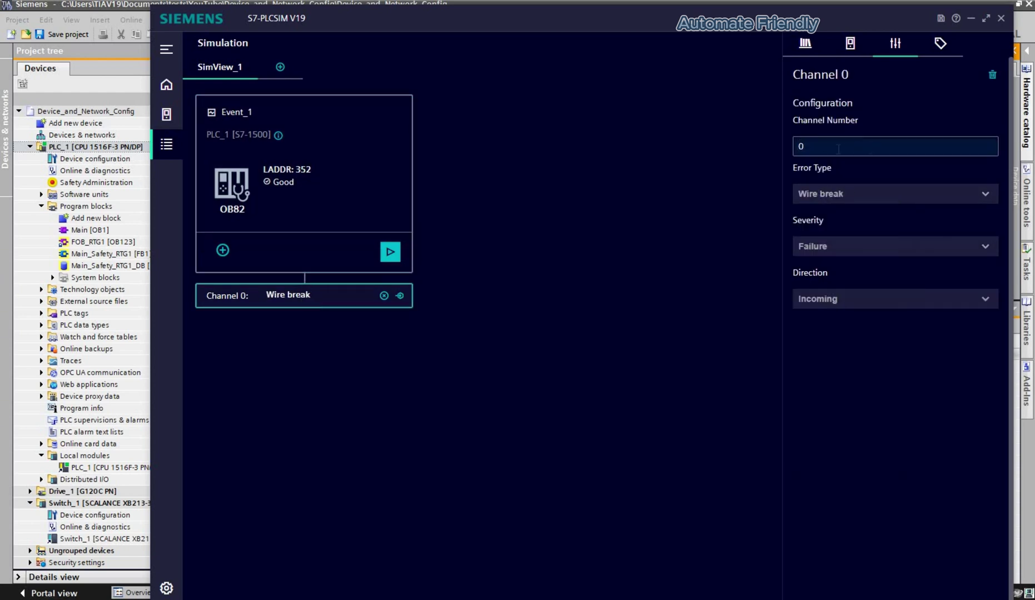
pyautogui.click(839, 149)
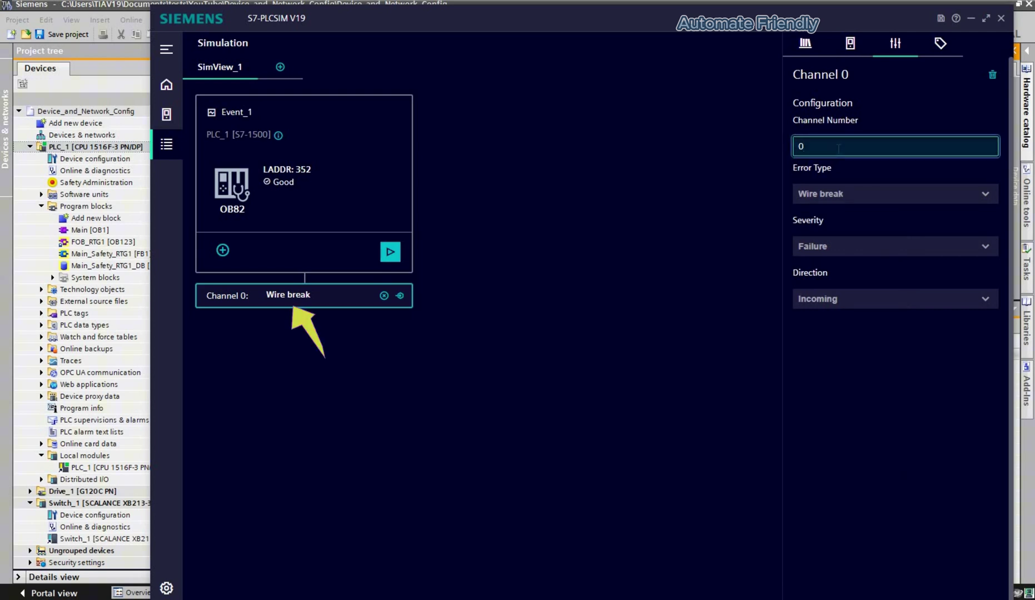
pyautogui.press('BackSpace')
pyautogui.write('1')
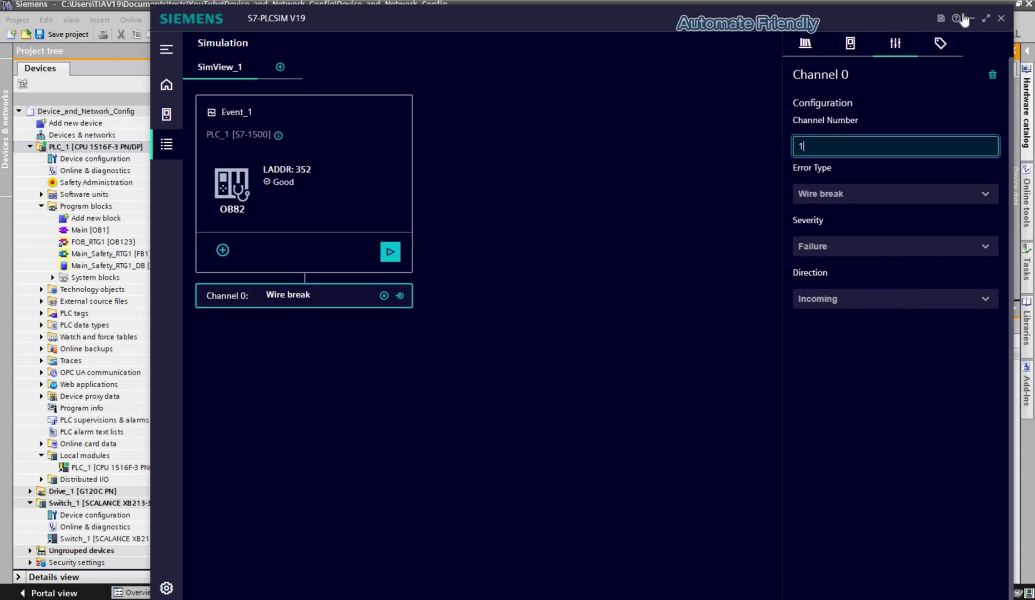
pyautogui.press('Return')
pyautogui.click(971, 19)
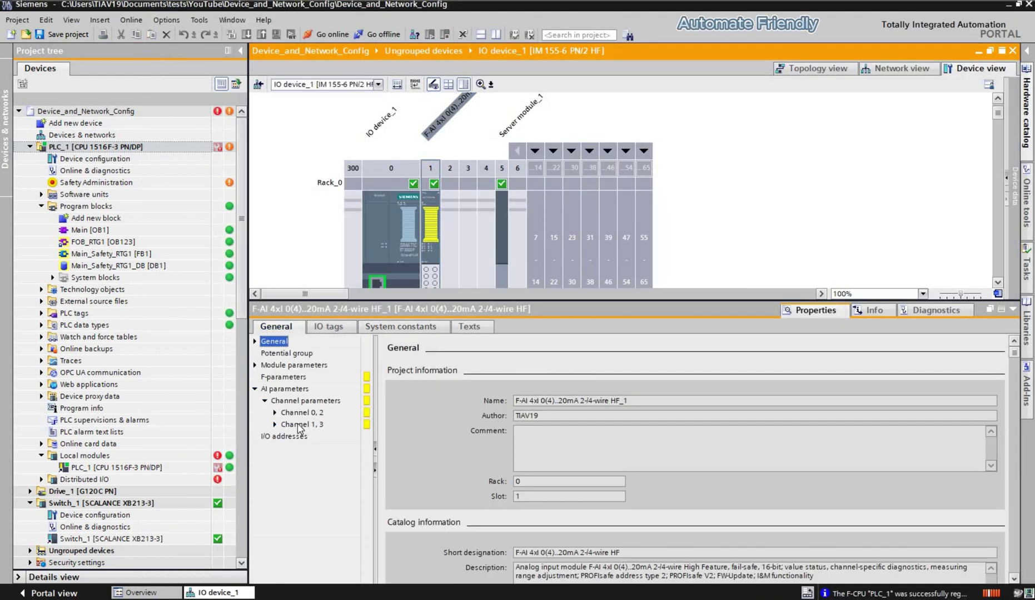
# Step: In S7-PLCSIM, set Event_1's IO state to Error, trigger the event, and switch to TIA Portal
pyautogui.hotkey('alt', 'Tab')
pyautogui.click(338, 191)
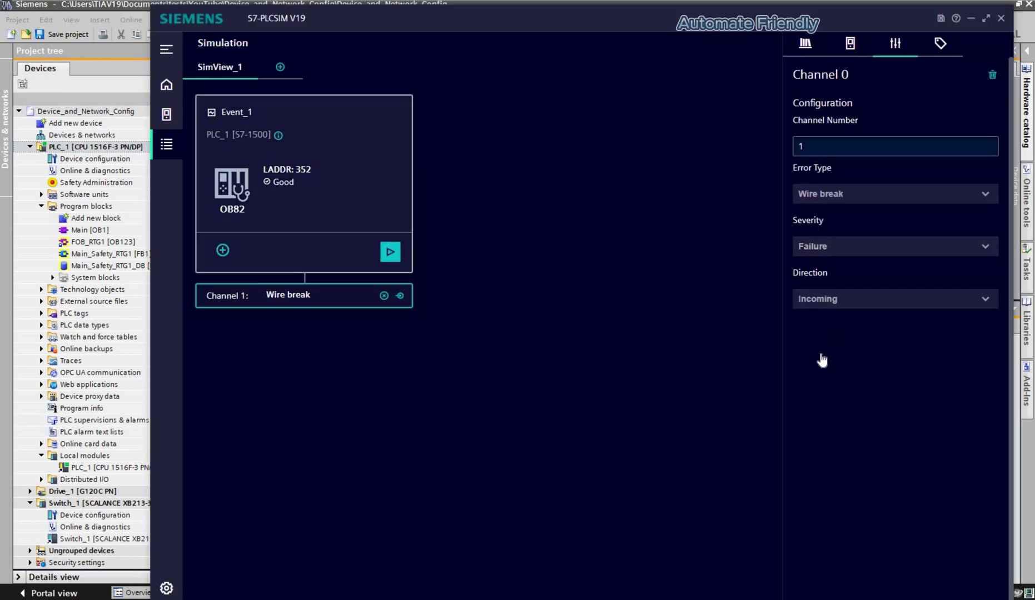
pyautogui.click(799, 363)
pyautogui.click(390, 251)
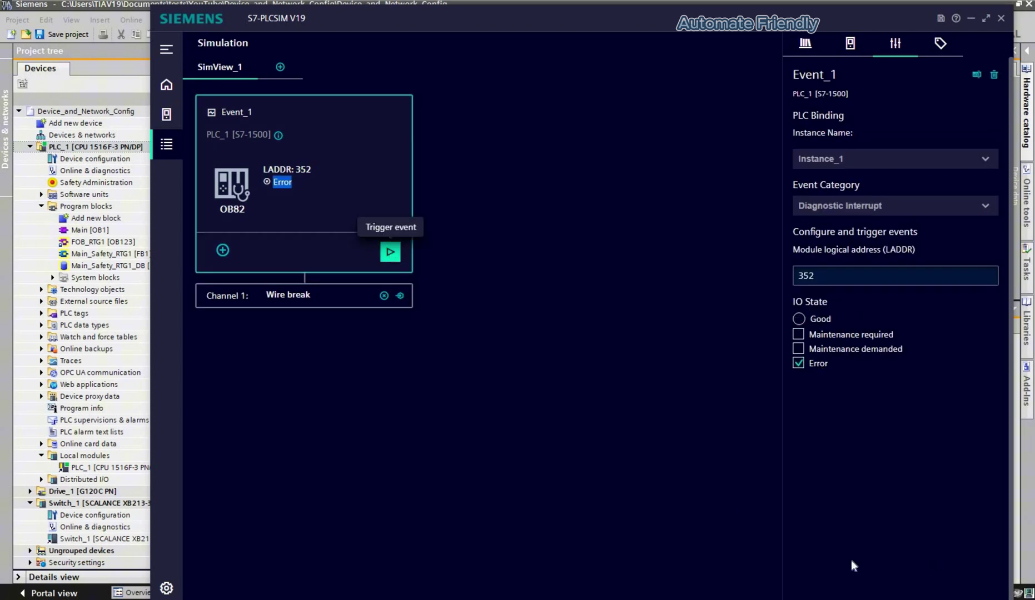
pyautogui.hotkey('alt', 'Tab')
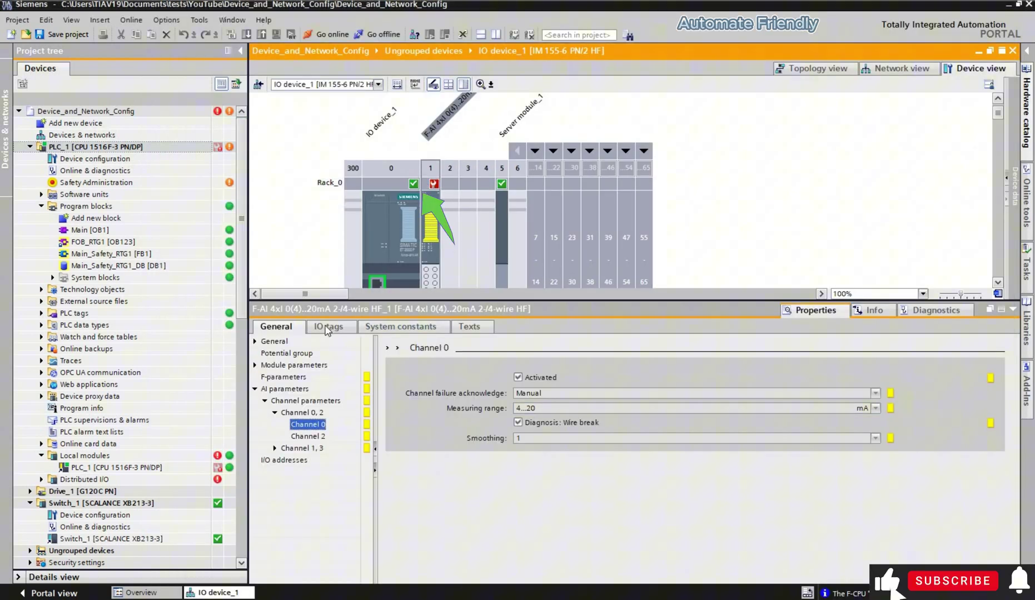
# Step: View the F-AI module's system constants, trigger Event_1 in S7-PLCSIM with IO state Good, and switch to TIA Portal
pyautogui.click(400, 326)
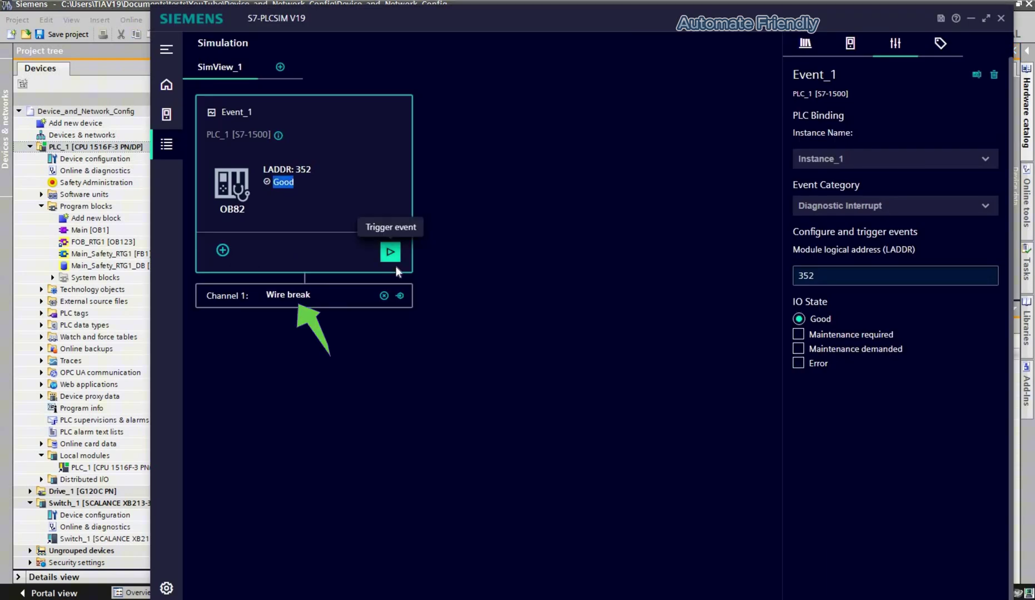
pyautogui.click(395, 266)
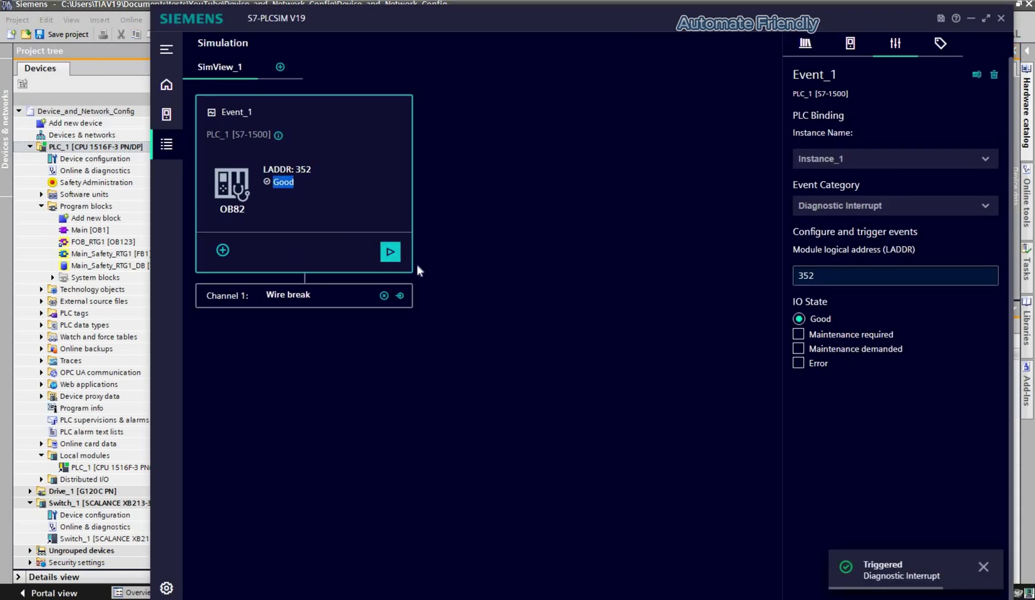
pyautogui.hotkey('alt', 'Tab')
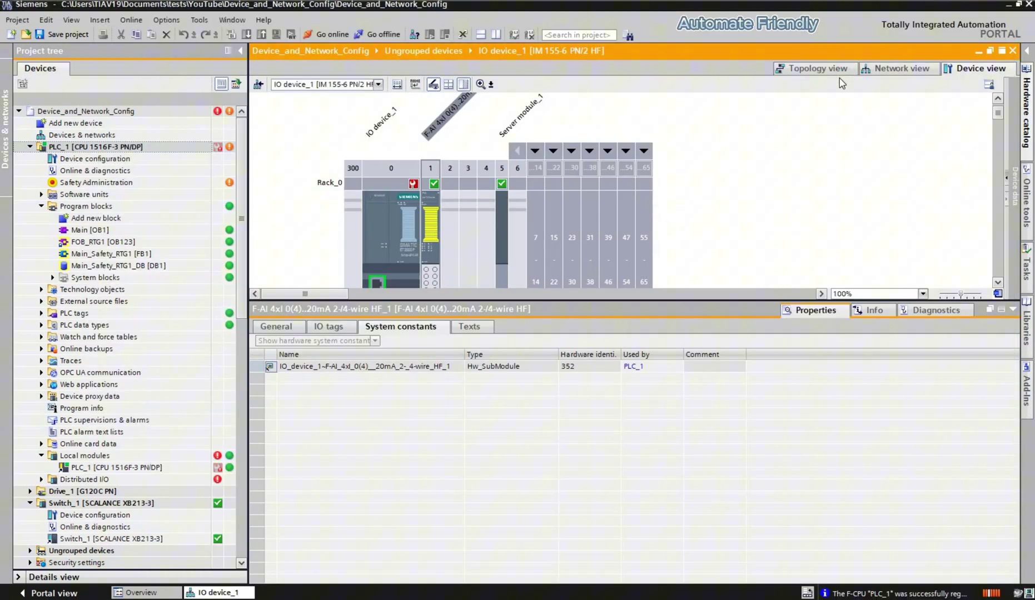
# Step: Check IO device_2's hardware identifiers in the topology view, and set Event_1 in S7-PLCSIM to Pull or Plug Event at address 279
pyautogui.click(813, 68)
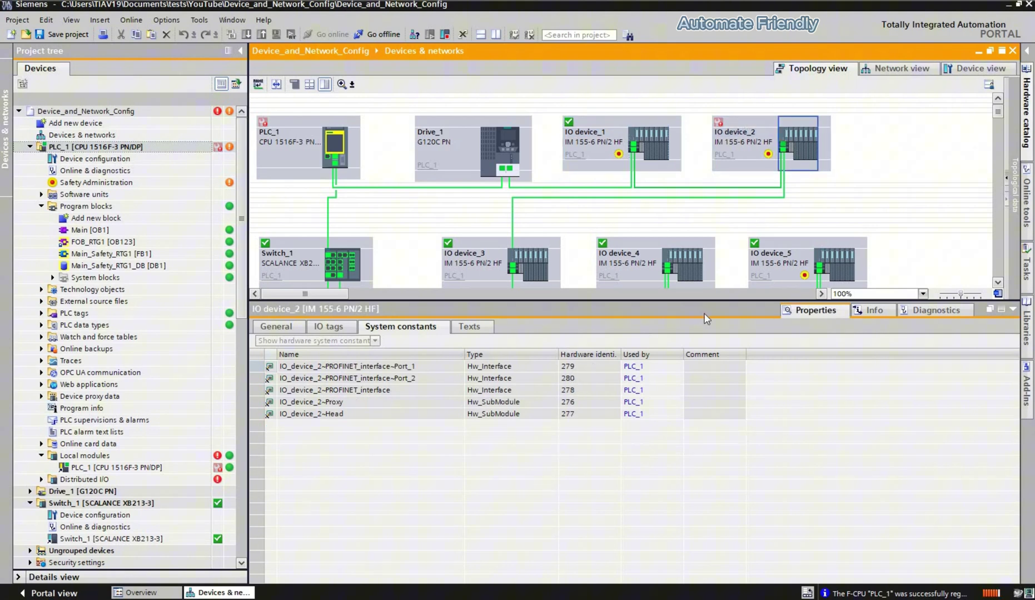
pyautogui.hotkey('alt', 'Tab')
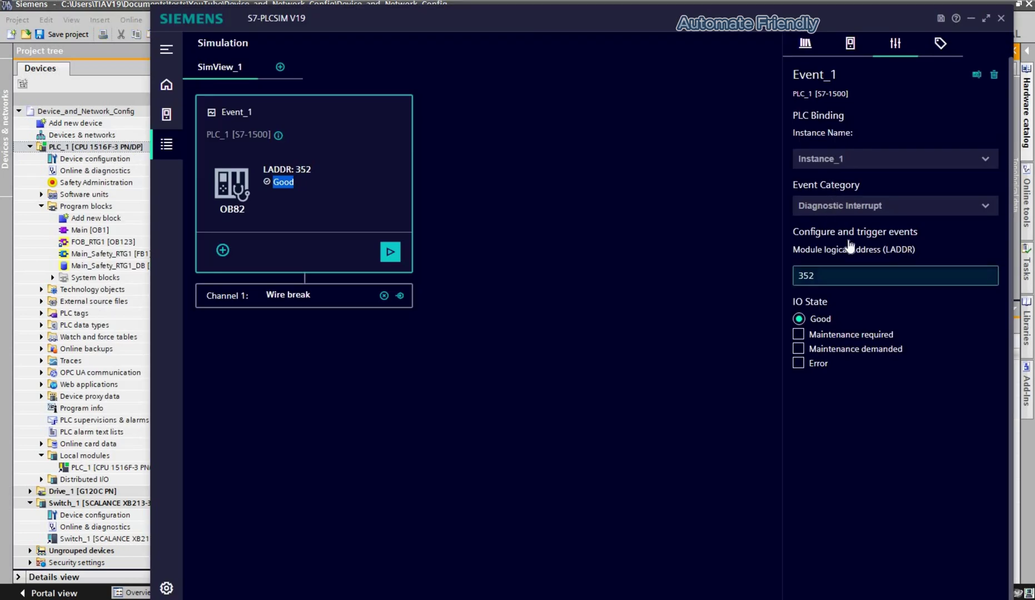
pyautogui.click(890, 205)
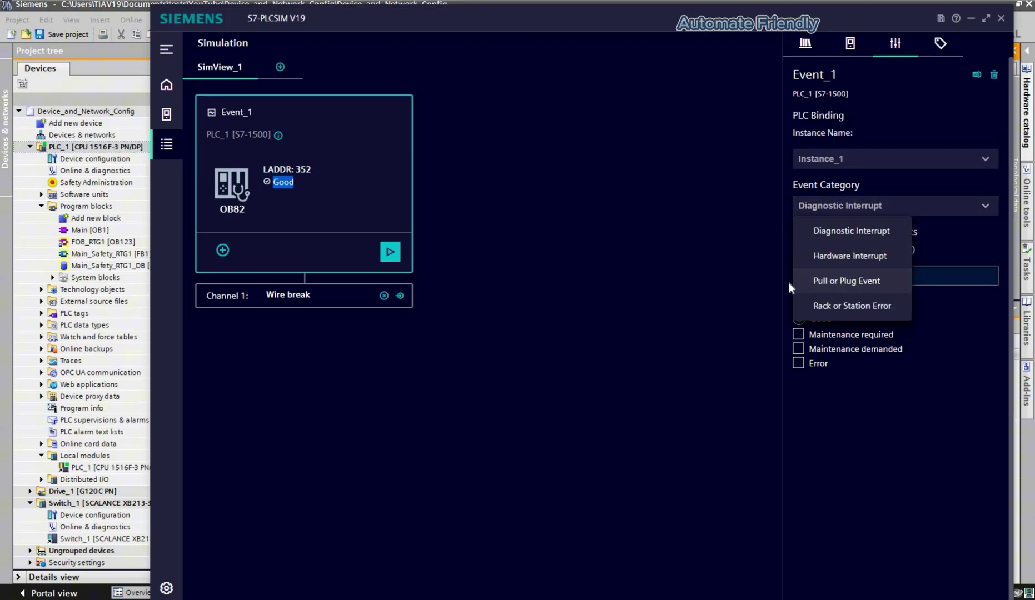
pyautogui.click(823, 275)
pyautogui.hotkey('ctrl', 'a')
pyautogui.write('279')
# Step: Trigger Event_1 with the cause IO submodule plugged in, and switch to TIA Portal to check the topology's online status
pyautogui.click(843, 329)
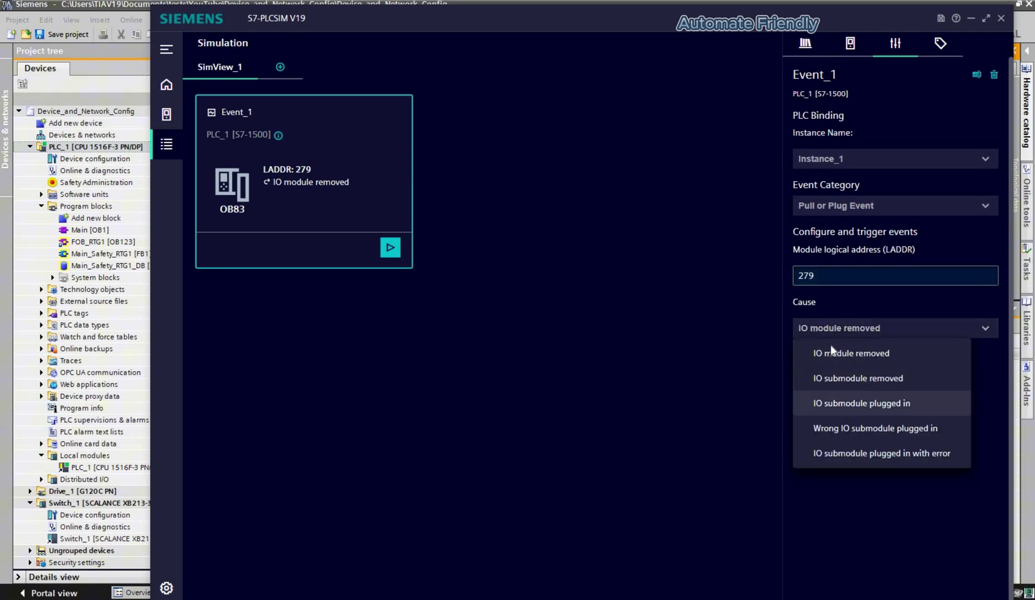
pyautogui.click(841, 404)
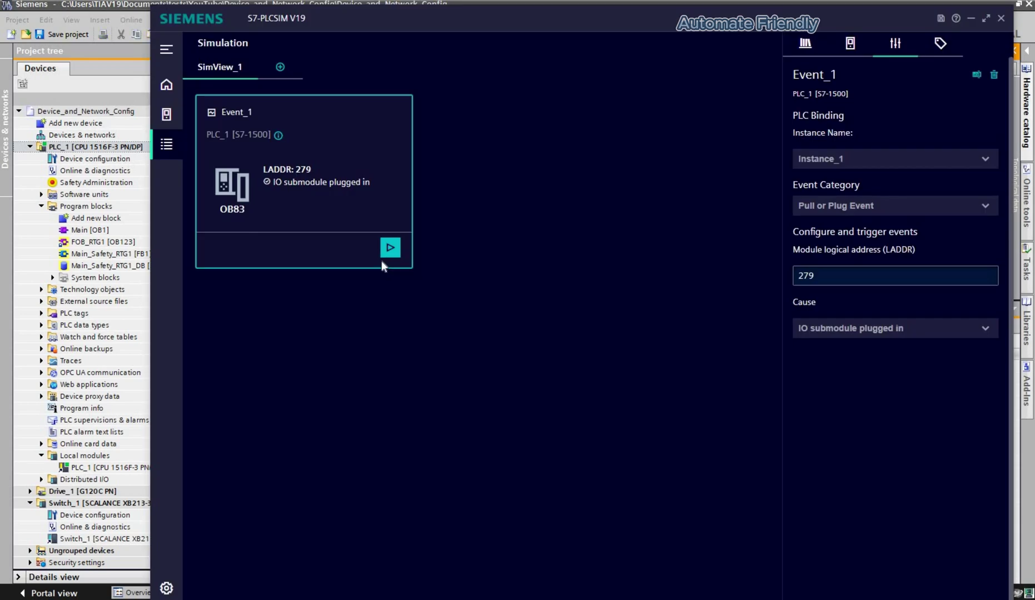
pyautogui.click(389, 248)
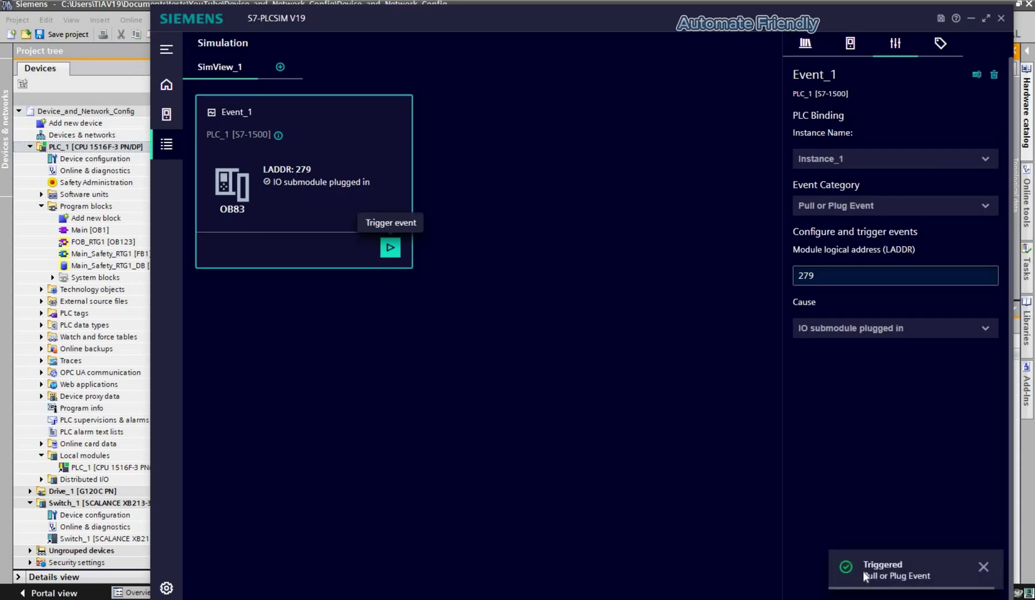
pyautogui.hotkey('alt', 'Tab')
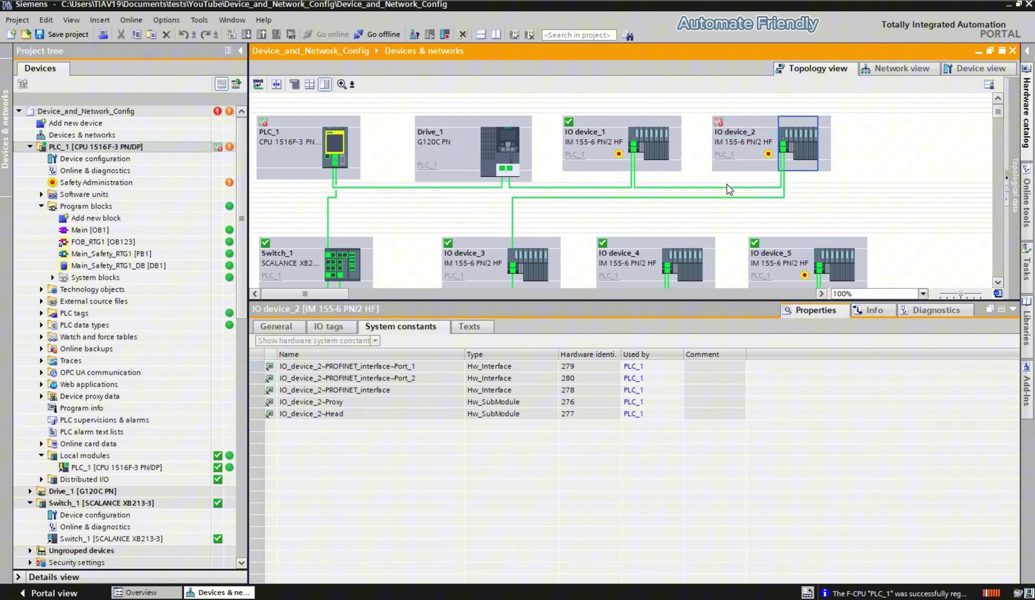
# Step: Switch to S7-PLCSIM and look through the event categories available for Event_1
pyautogui.hotkey('alt', 'Tab')
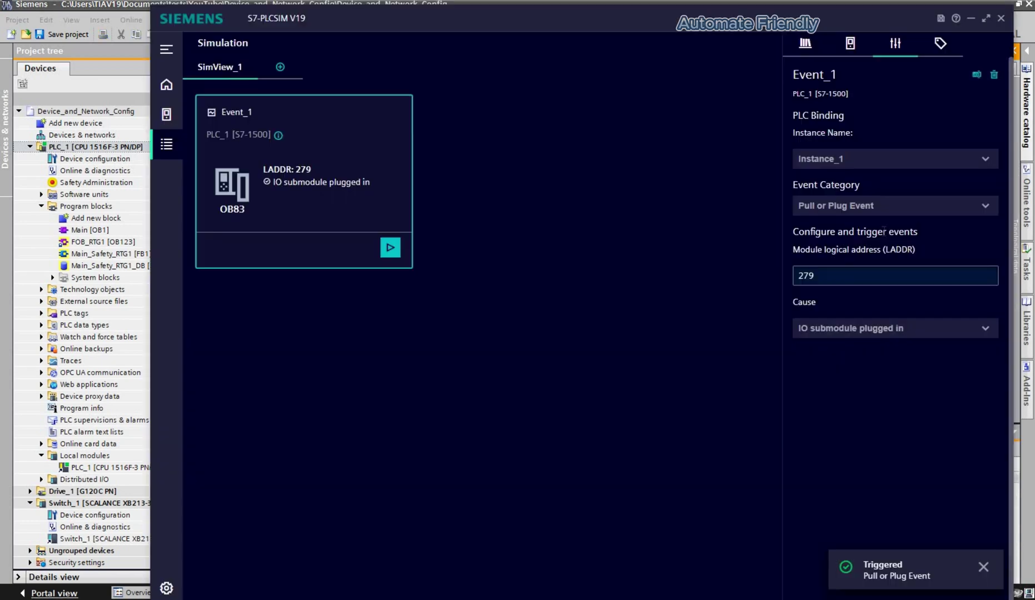
pyautogui.click(881, 207)
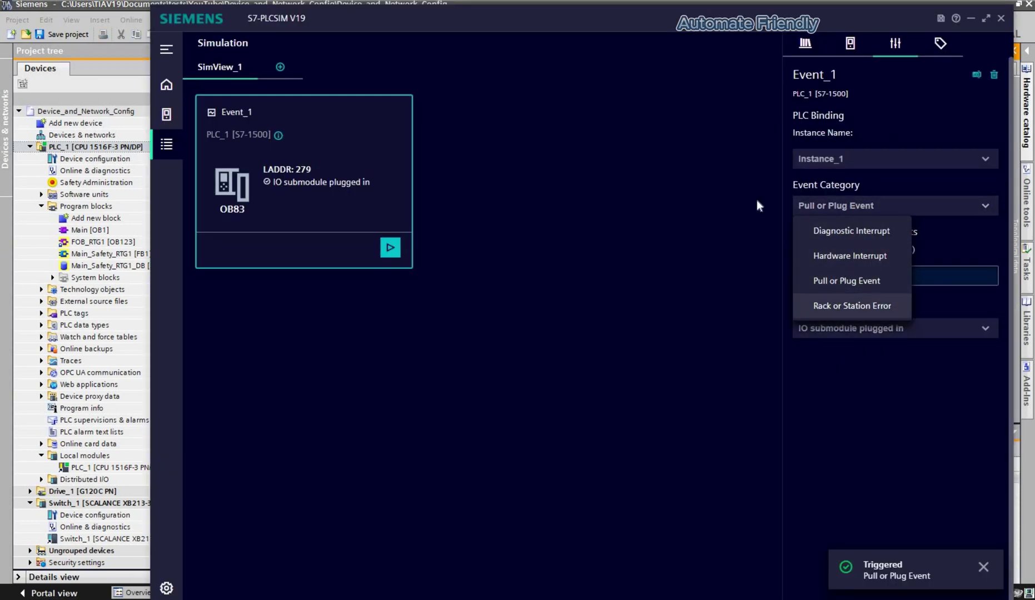
pyautogui.click(864, 164)
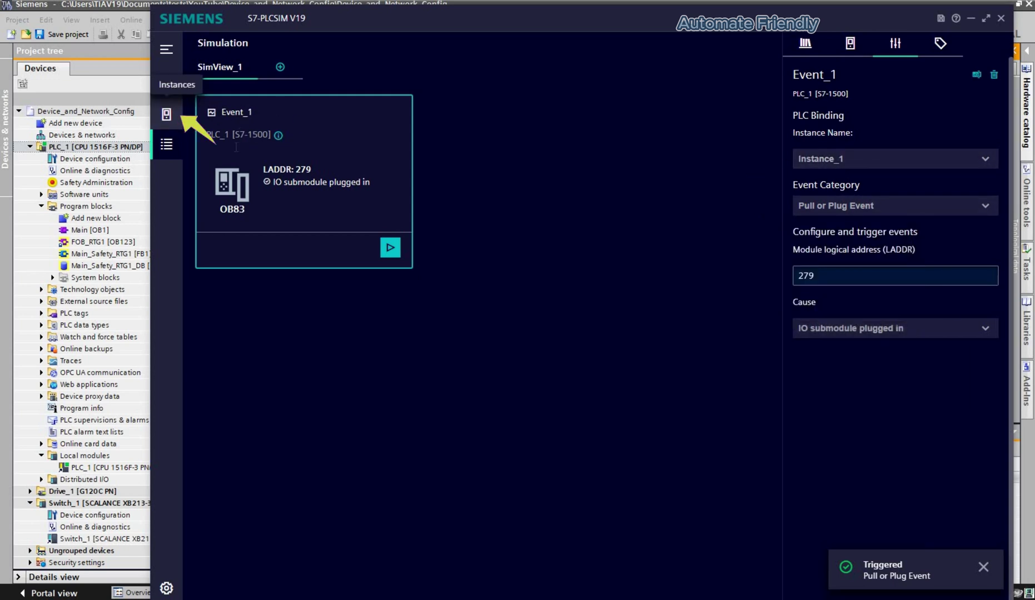
# Step: Start simulation from the Jenkins_Dev_V19 project in TIA Portal, and stop Instance_1 in the S7-PLCSIM instances view
pyautogui.click(167, 114)
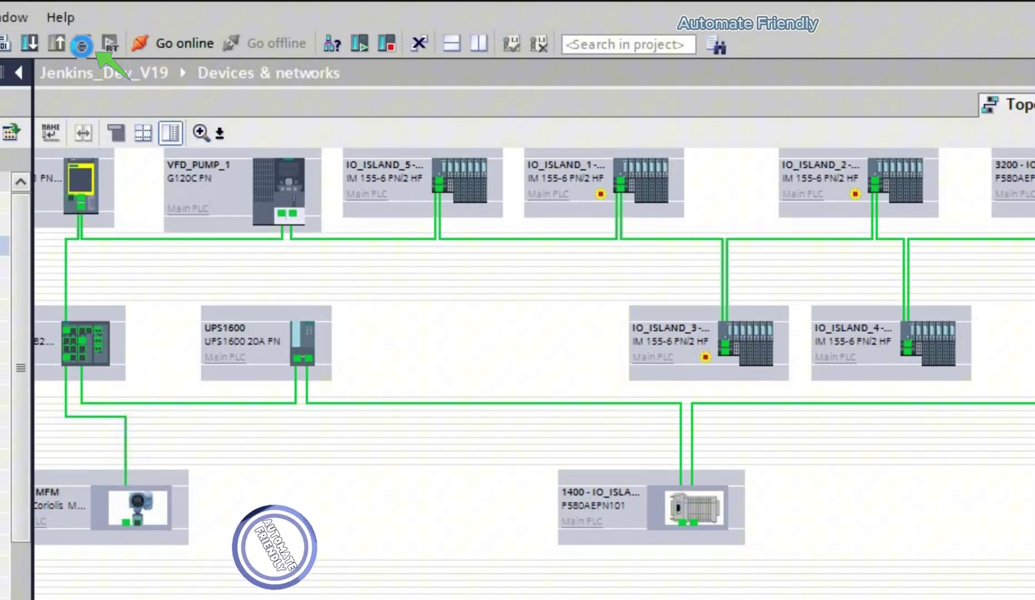
pyautogui.click(82, 47)
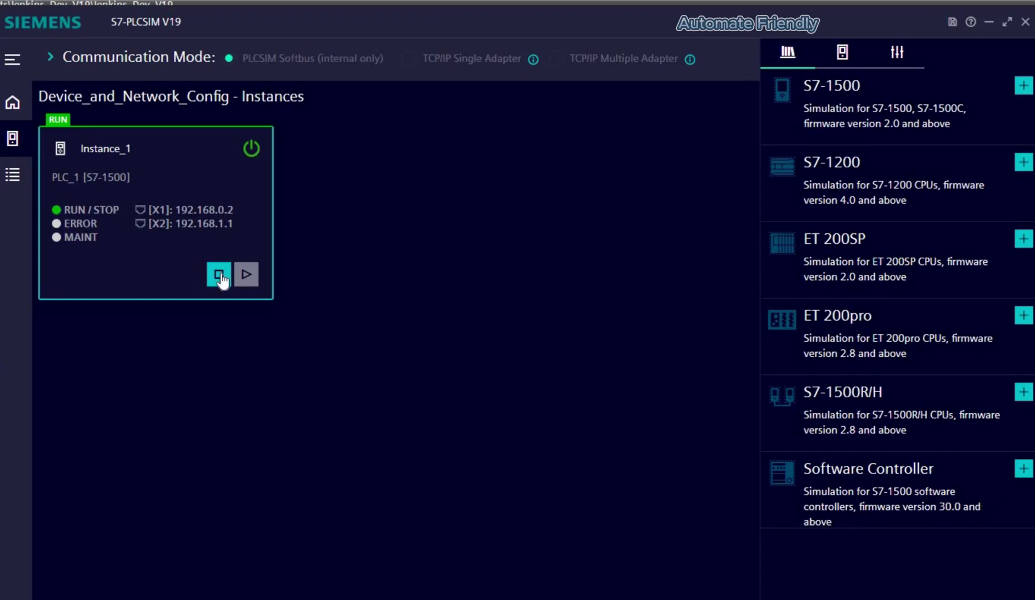
pyautogui.click(219, 274)
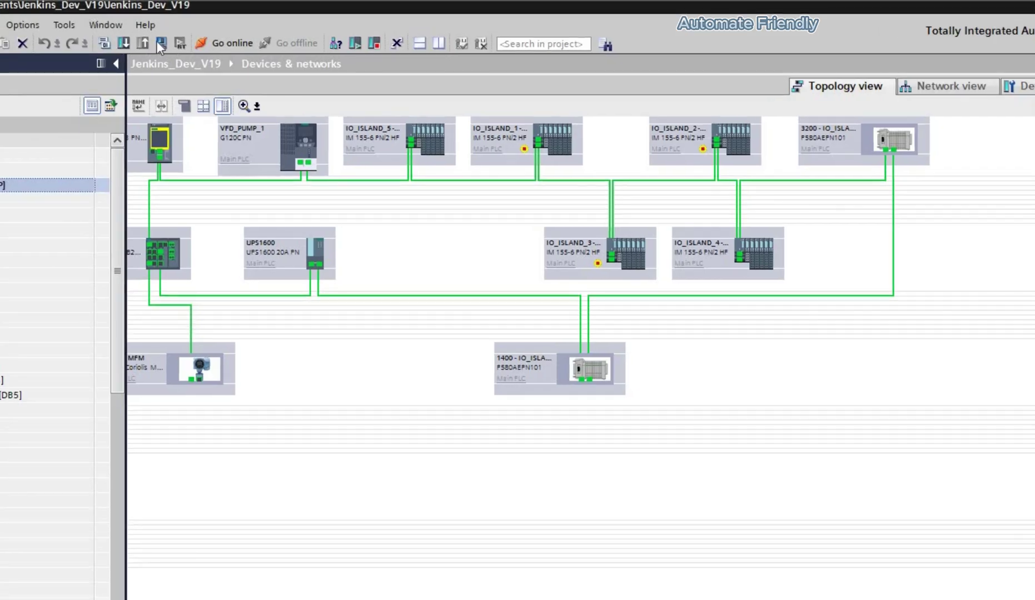
# Step: Simulate Main PLC from the Jenkins_Dev_V19 project and load it to the simulated device, accepting the F-CPU's online serial number
pyautogui.click(161, 43)
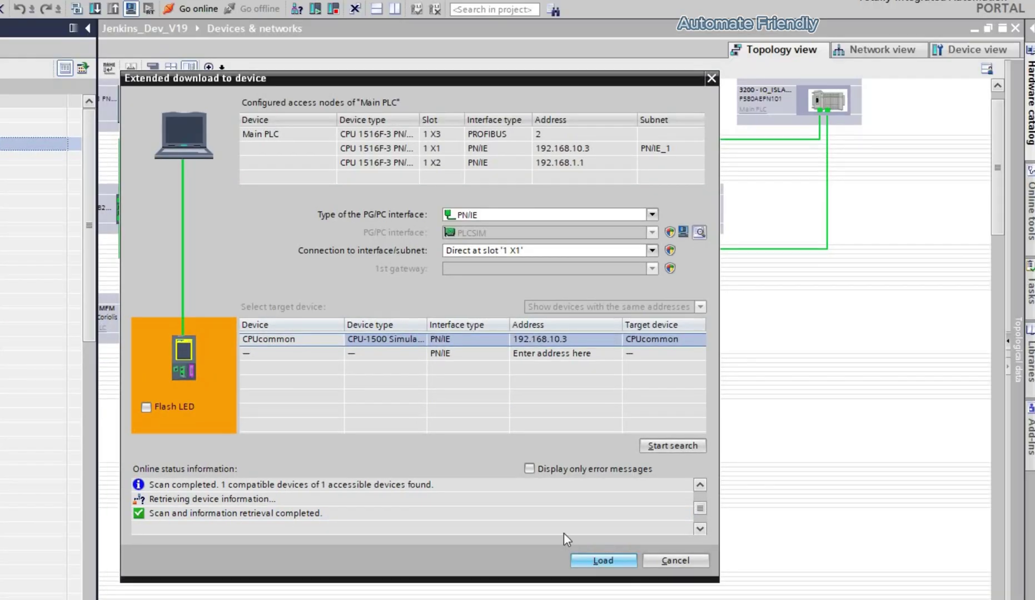
pyautogui.click(655, 551)
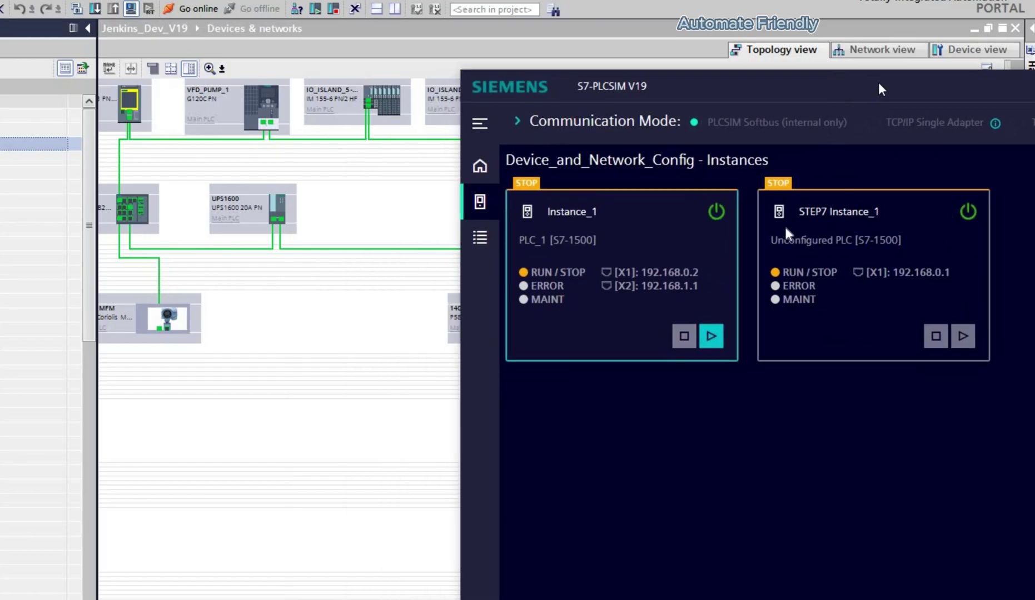
pyautogui.moveTo(879, 85); pyautogui.dragTo(863, 80)
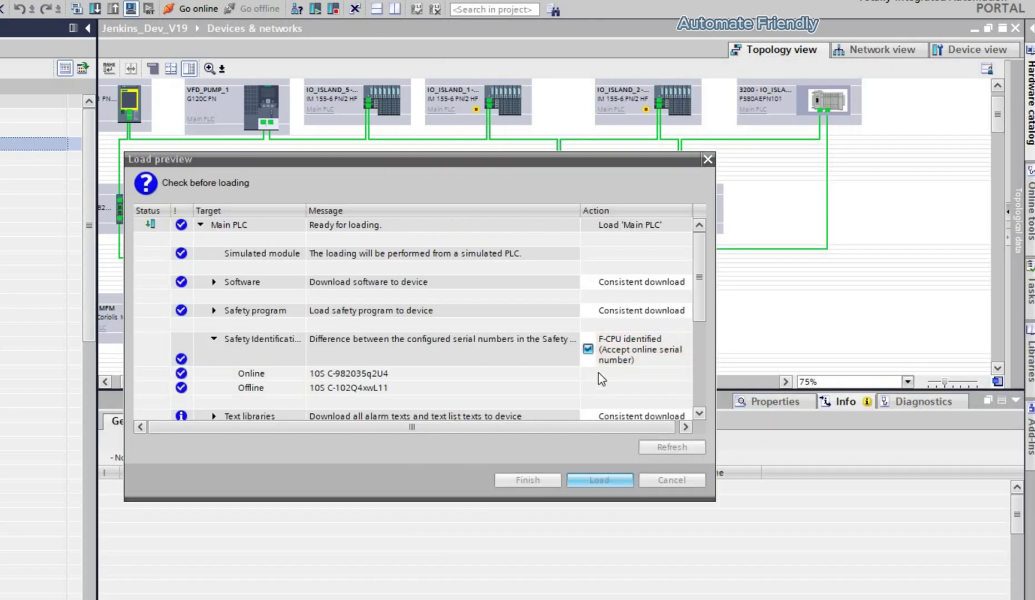
pyautogui.click(588, 349)
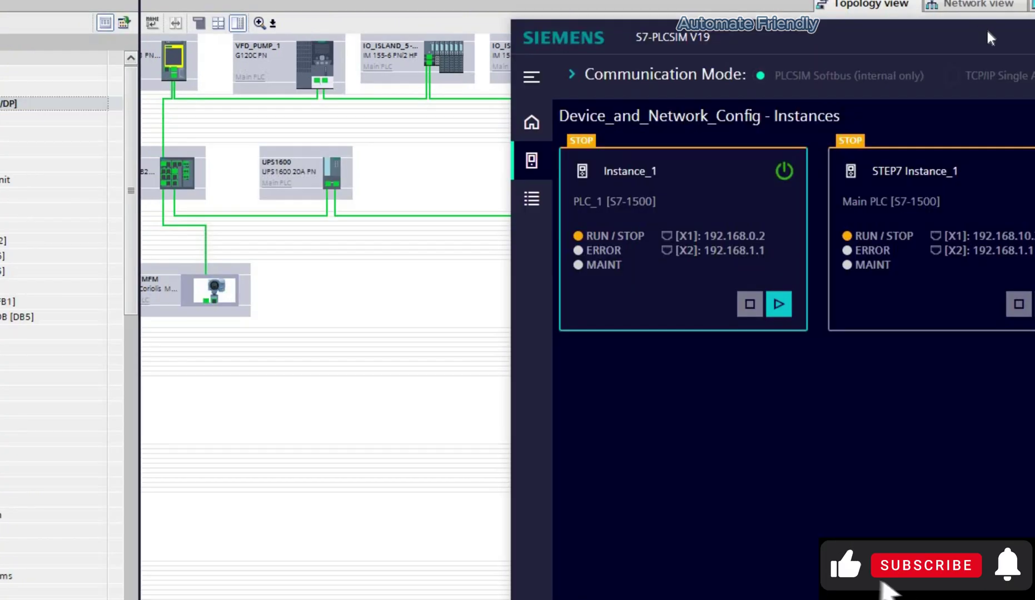
# Step: Start the Main PLC CPU from TIA Portal, and check the RUN/STOP state of its instance in S7-PLCSIM
pyautogui.moveTo(987, 37); pyautogui.dragTo(938, 28)
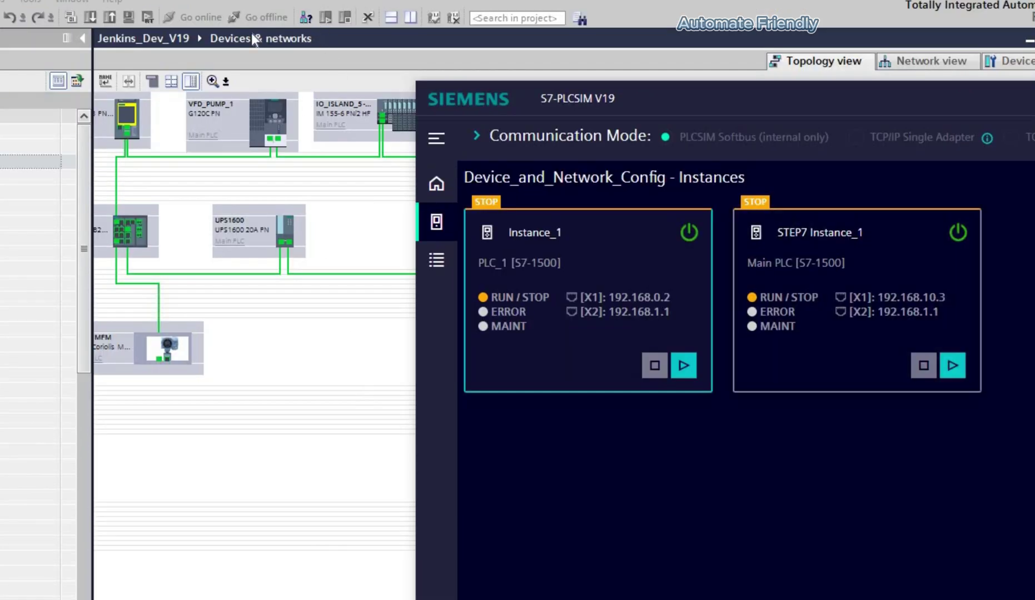
pyautogui.click(20, 174)
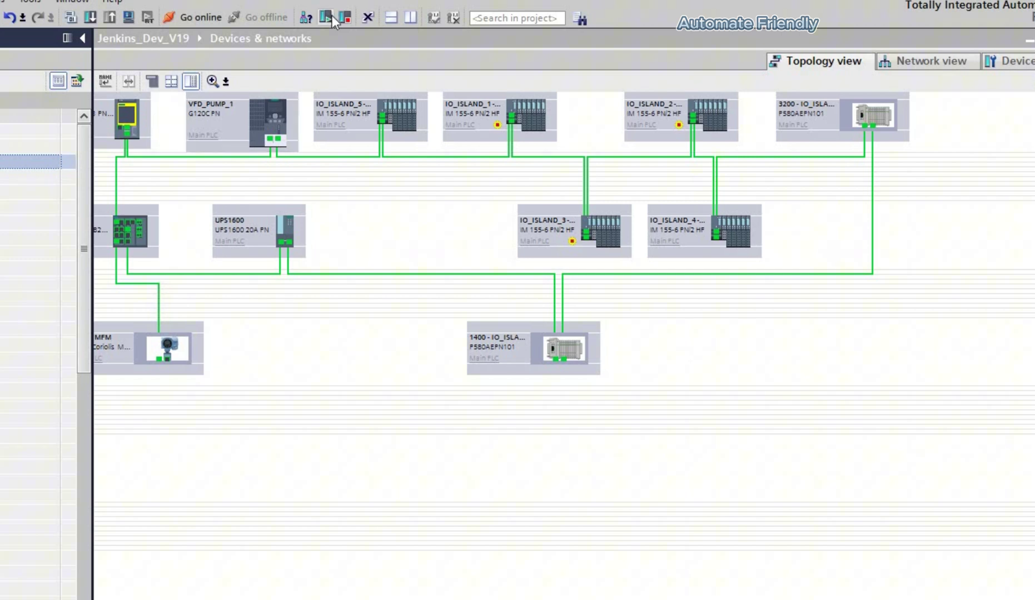
pyautogui.click(332, 16)
pyautogui.click(456, 390)
pyautogui.hotkey('alt', 'Tab')
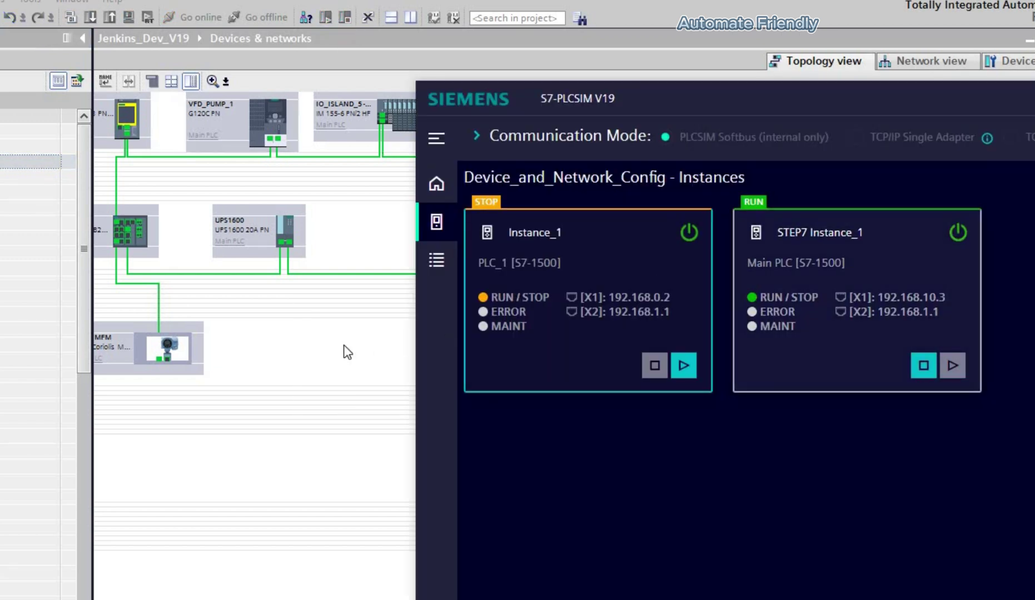
# Step: Go online with Main PLC in TIA Portal and check the devices' status in the topology view
pyautogui.click(205, 1)
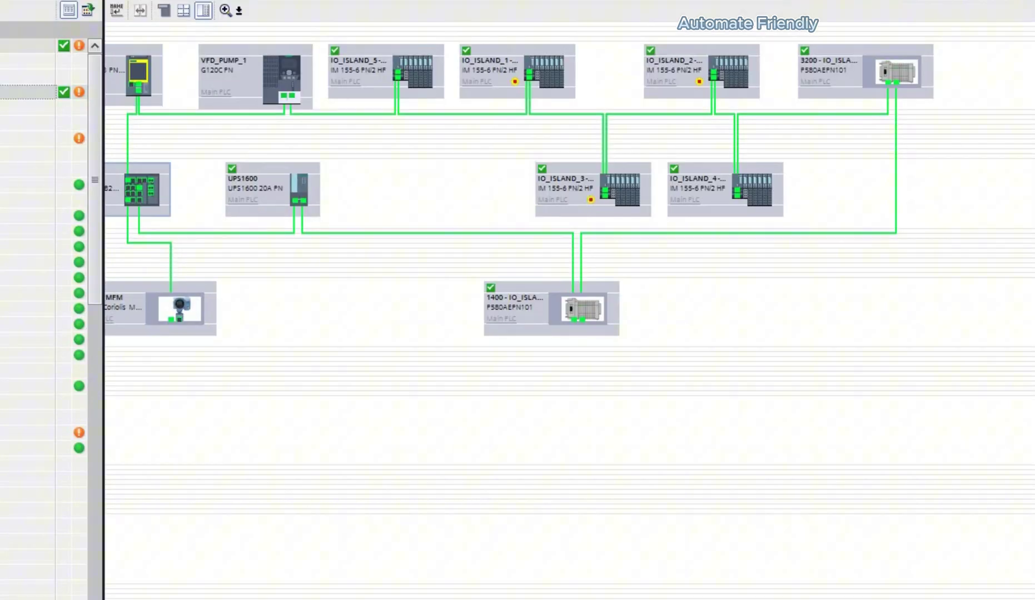
pyautogui.hscroll(-1, 726, 216)
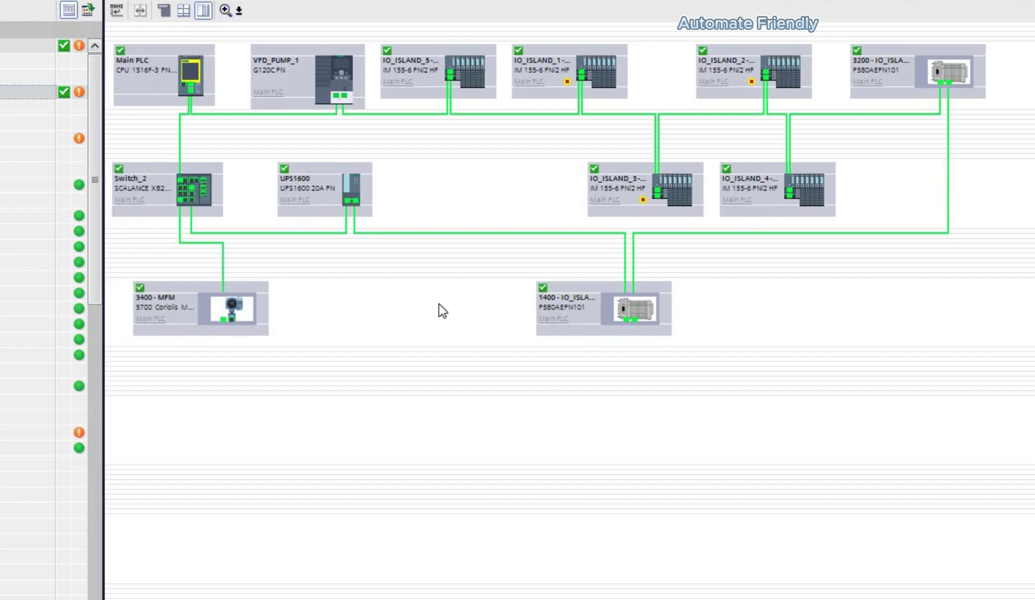
# Step: In S7-PLCSIM's SimView_1, add a second event bound to STEP7 Instance_1
pyautogui.hotkey('alt', 'Tab')
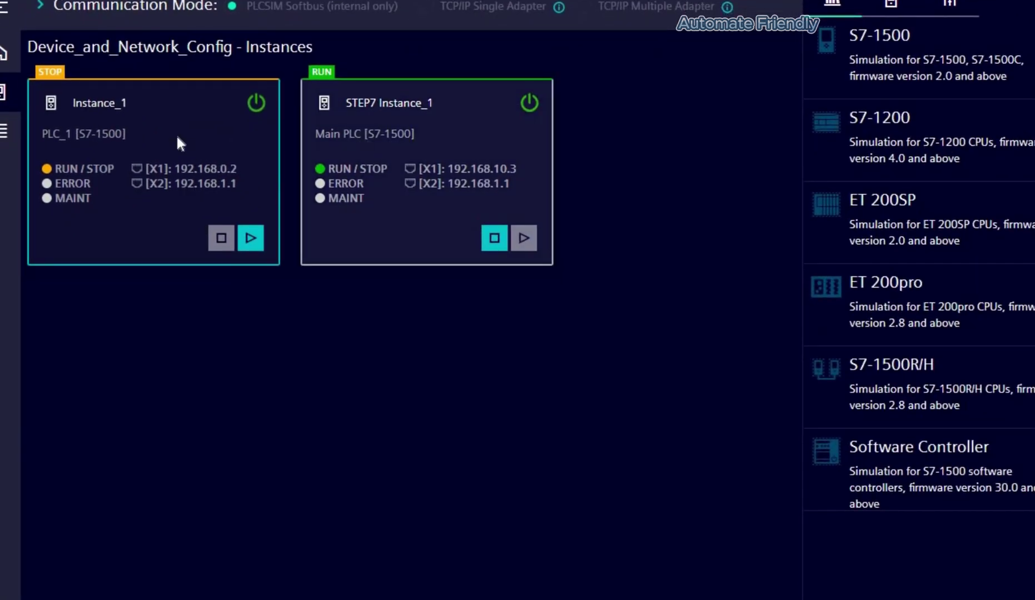
pyautogui.click(3, 132)
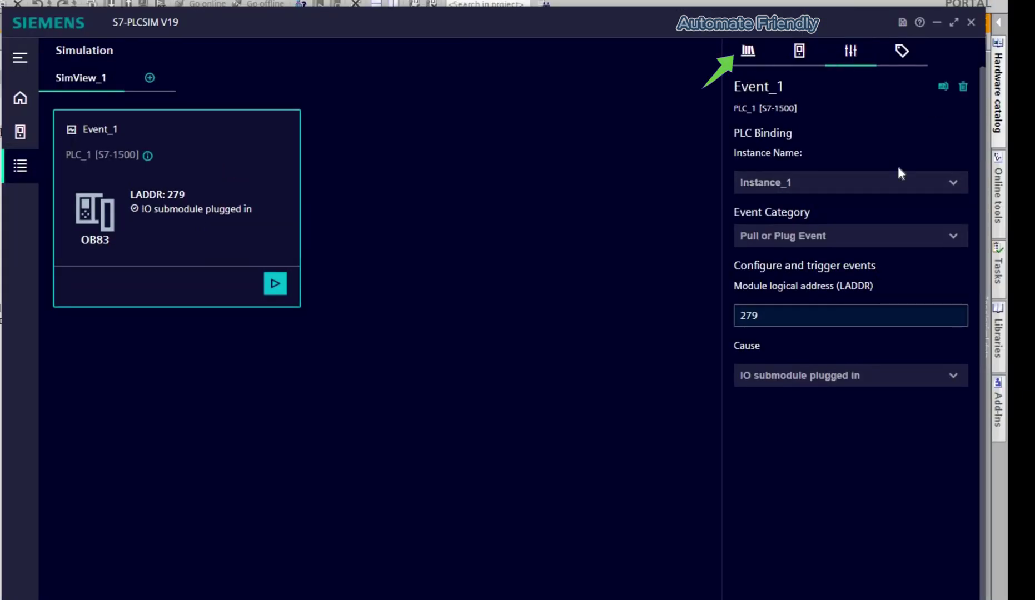
pyautogui.click(747, 51)
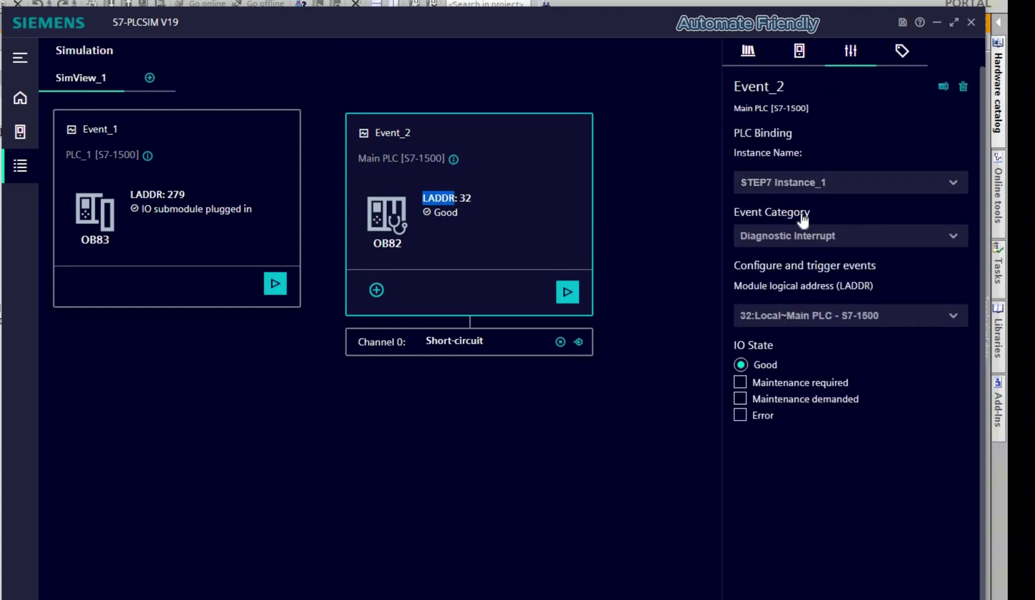
# Step: Look through the instance names and module logical addresses available for Event_2
pyautogui.click(801, 182)
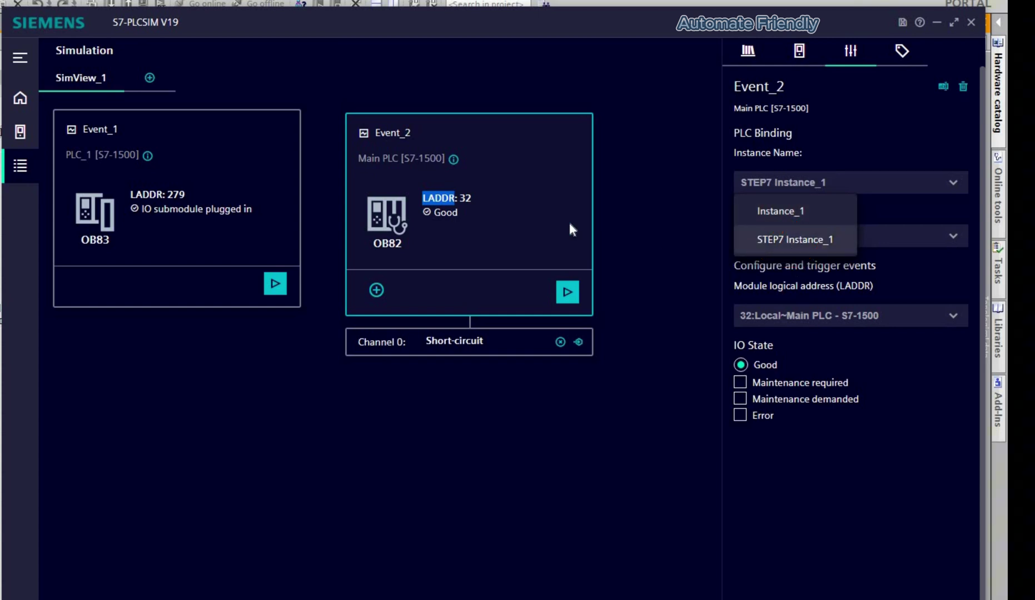
pyautogui.click(574, 180)
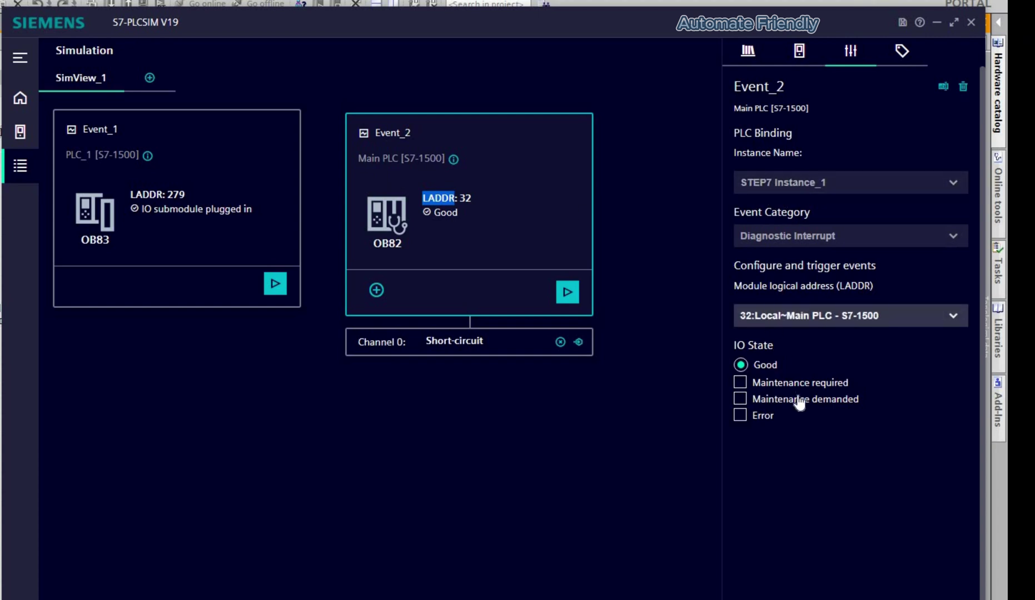
pyautogui.scroll(-15, 799, 411)
pyautogui.scroll(15, 795, 411)
pyautogui.scroll(-20, 792, 406)
pyautogui.scroll(15, 792, 400)
pyautogui.scroll(10, 792, 401)
pyautogui.click(655, 300)
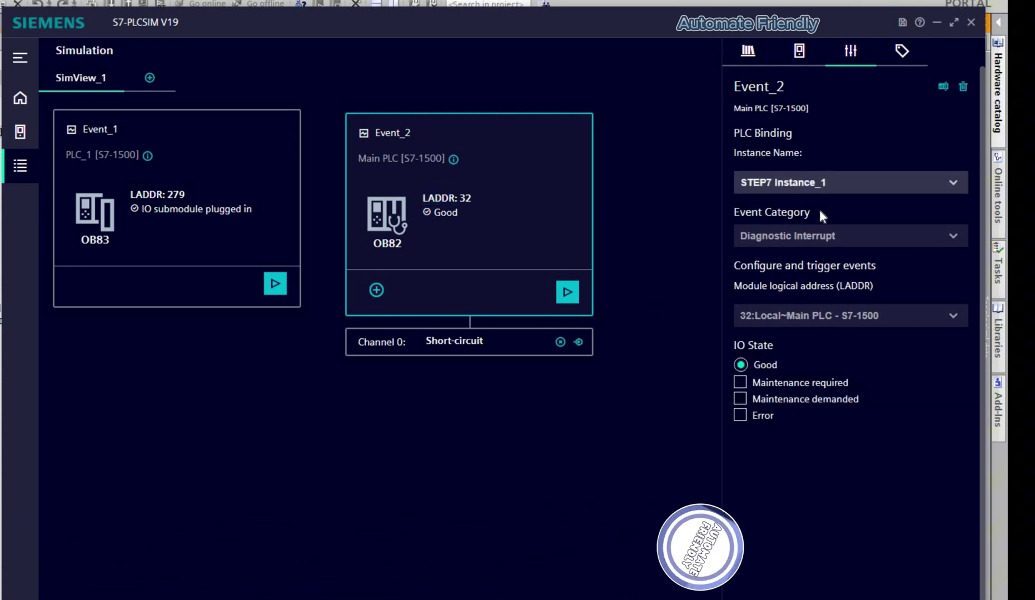
# Step: Bind Event_2 to Instance_1, and return its binding to STEP7 Instance_1
pyautogui.click(820, 183)
pyautogui.click(772, 205)
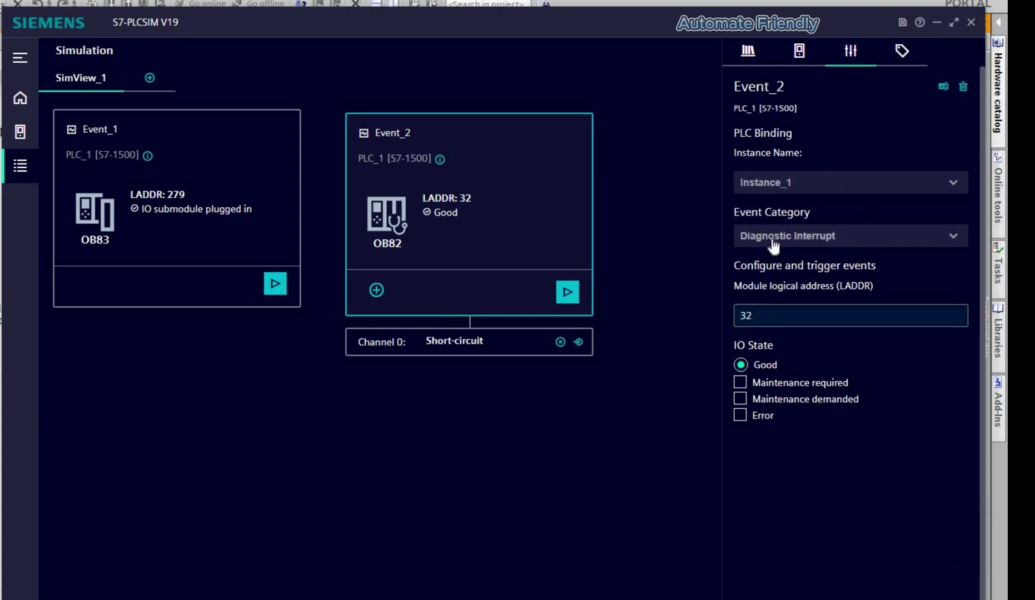
pyautogui.click(798, 188)
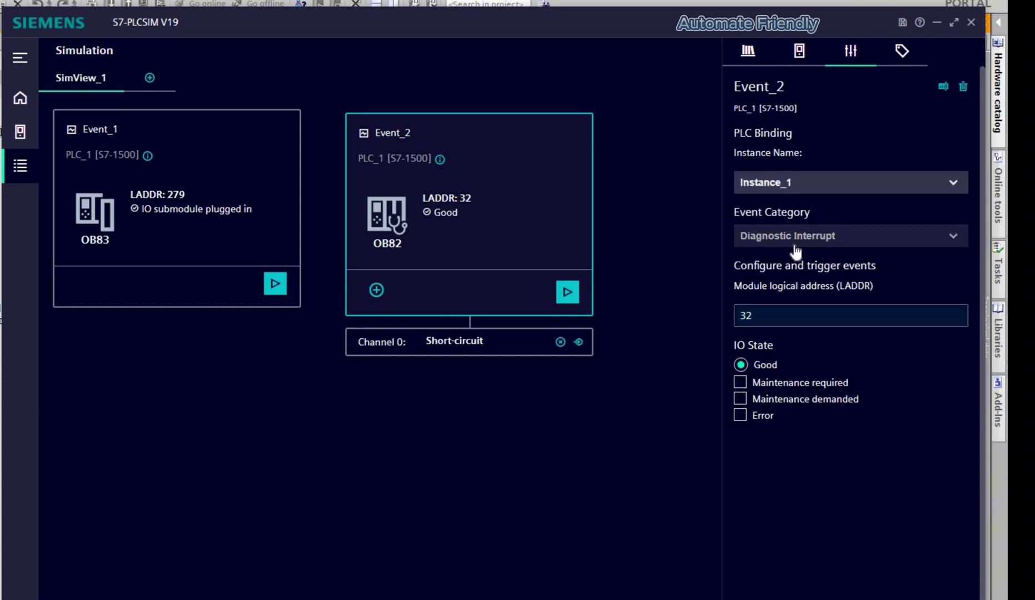
pyautogui.click(795, 239)
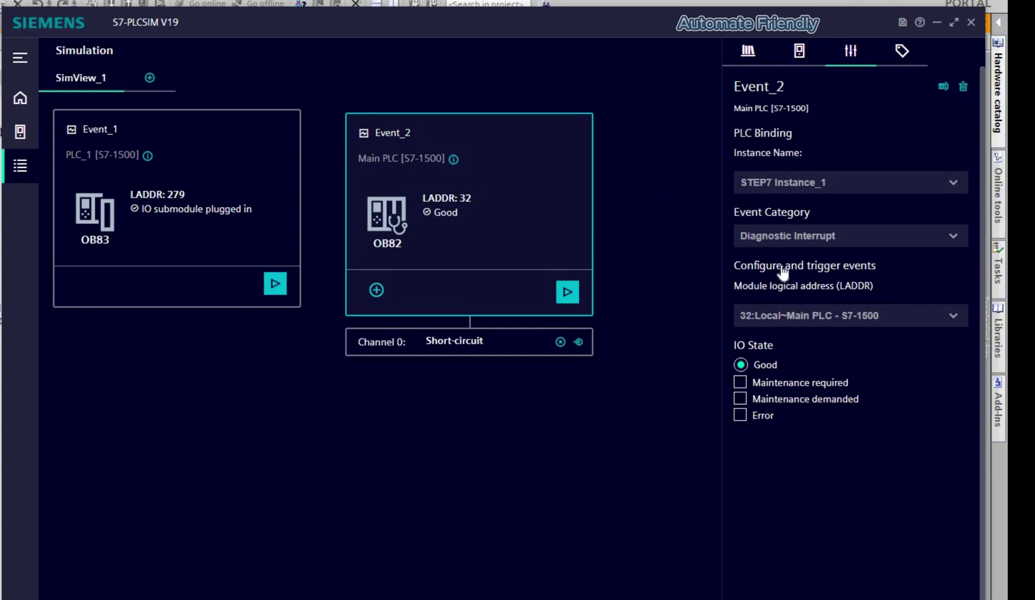
# Step: Change Event_2's category to Pull or Plug Event
pyautogui.click(799, 244)
pyautogui.click(813, 322)
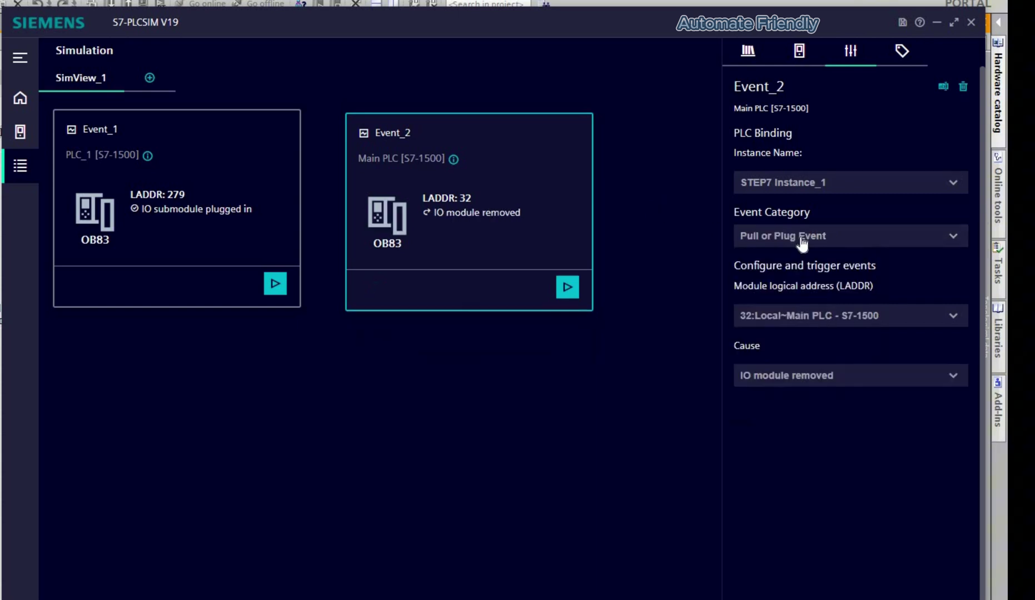
# Step: Set Event_2's module logical address to 392:IO_ISLAND_4 - ET 200SP~Port_1 and trigger its IO module removed event
pyautogui.click(815, 326)
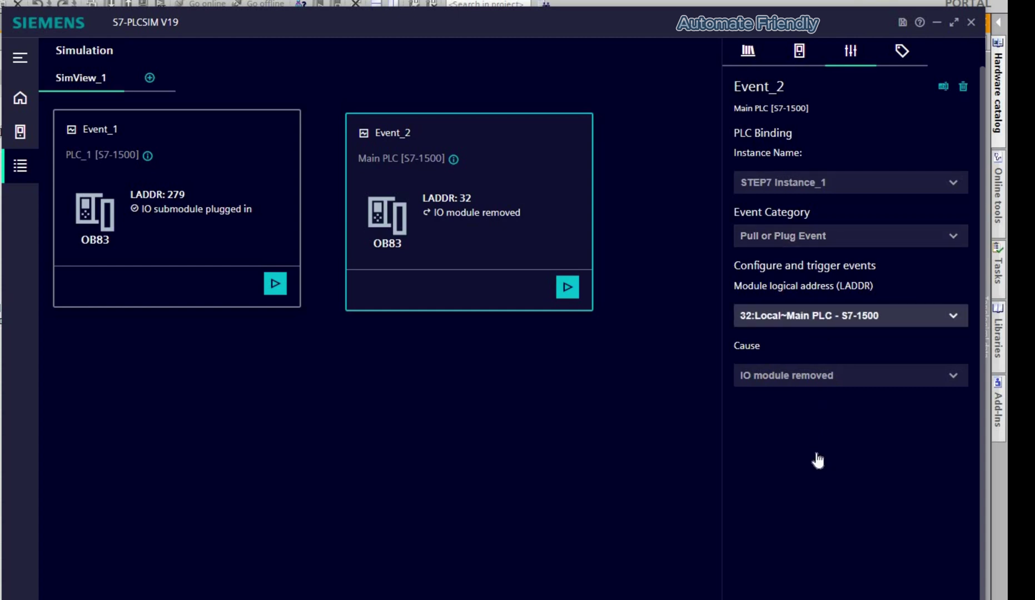
pyautogui.scroll(-10, 825, 495)
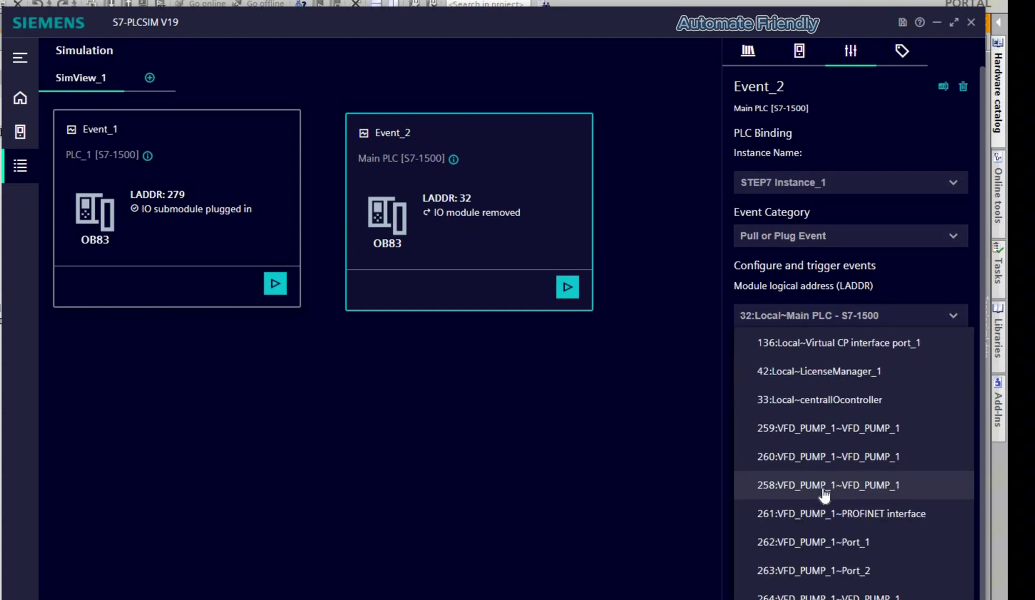
pyautogui.scroll(3, 832, 482)
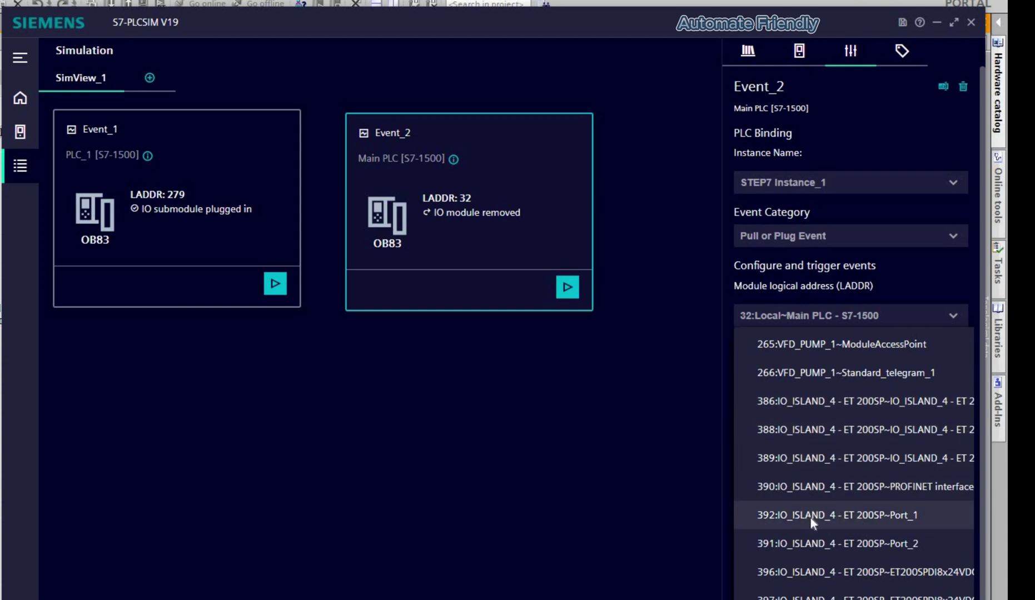
pyautogui.click(845, 327)
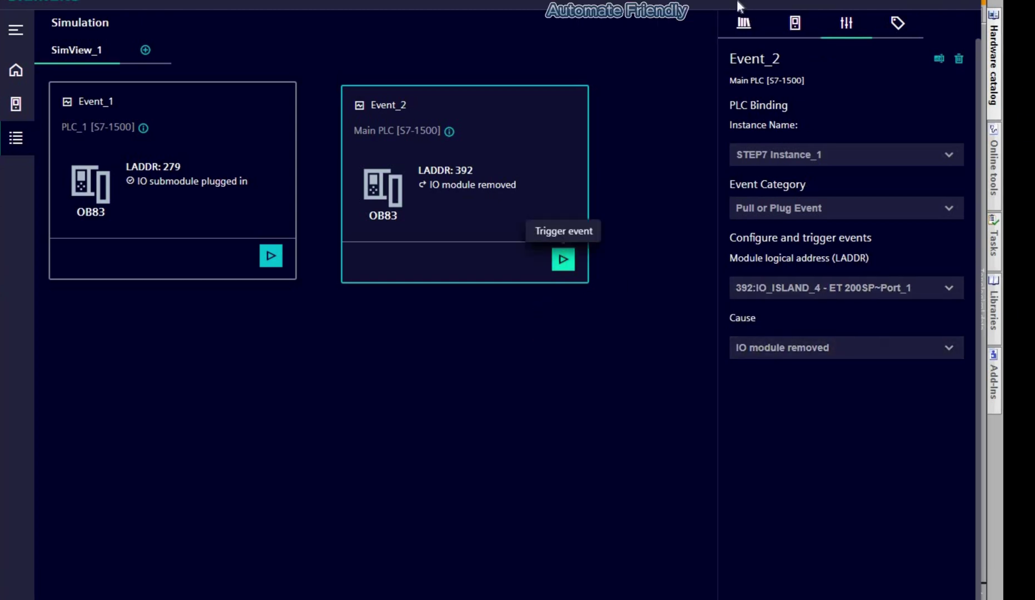
pyautogui.click(563, 259)
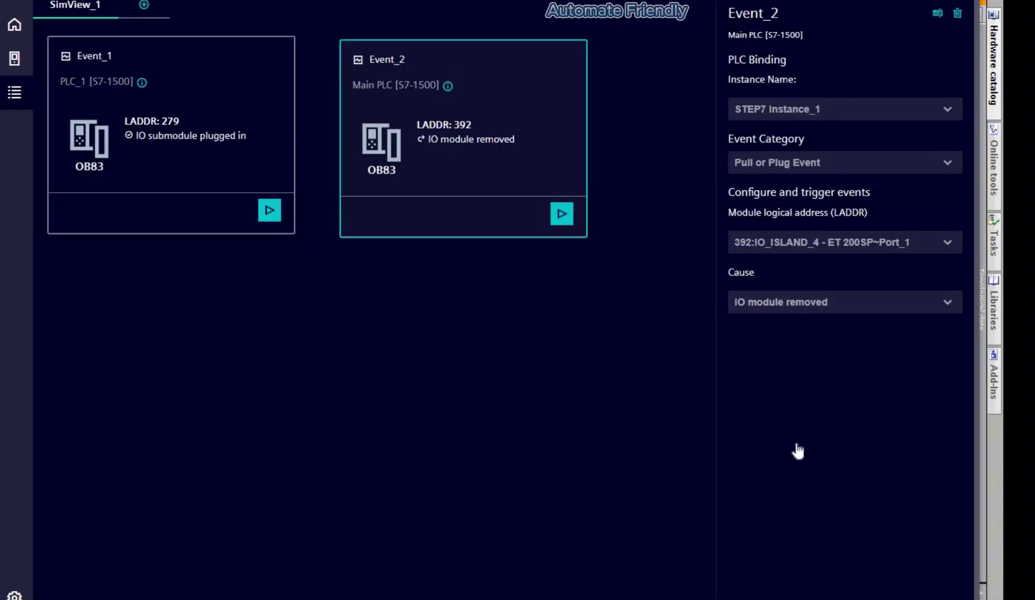
# Step: Change Event_2's cause to IO submodule plugged in and trigger the event
pyautogui.click(789, 301)
pyautogui.click(807, 388)
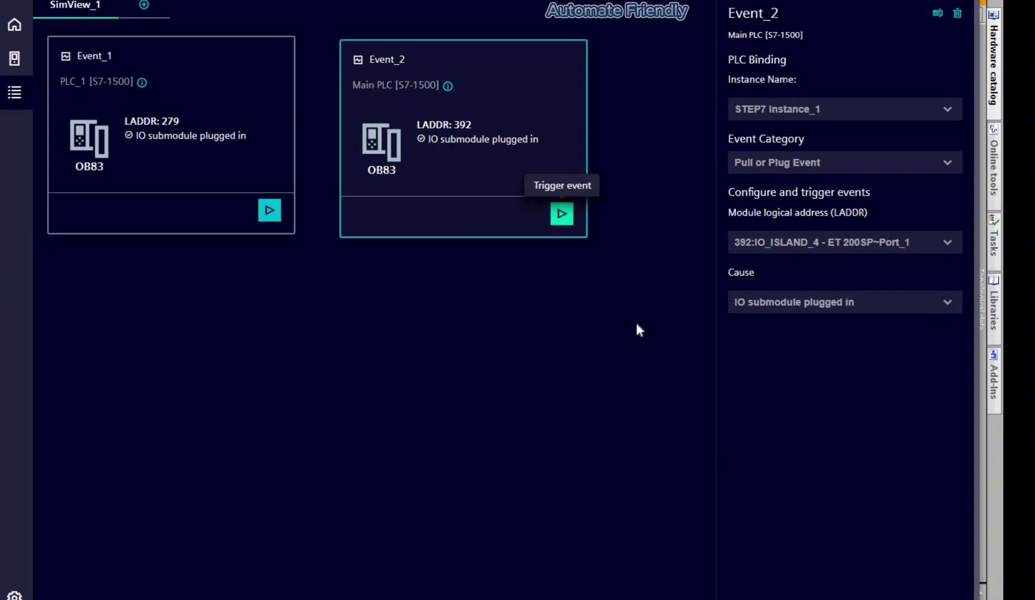
pyautogui.click(562, 213)
# Step: Switch to TIA Portal and check the hardware identifier of IO_ISLAND_4's PROFINET interface Port_1 in its system constants
pyautogui.hotkey('alt', 'Tab')
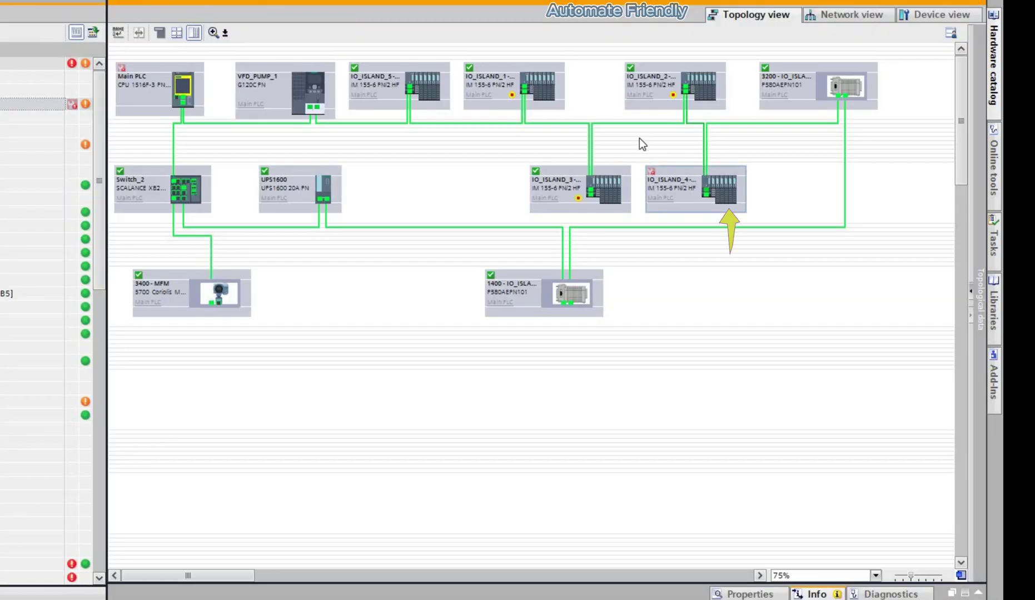
pyautogui.click(674, 202)
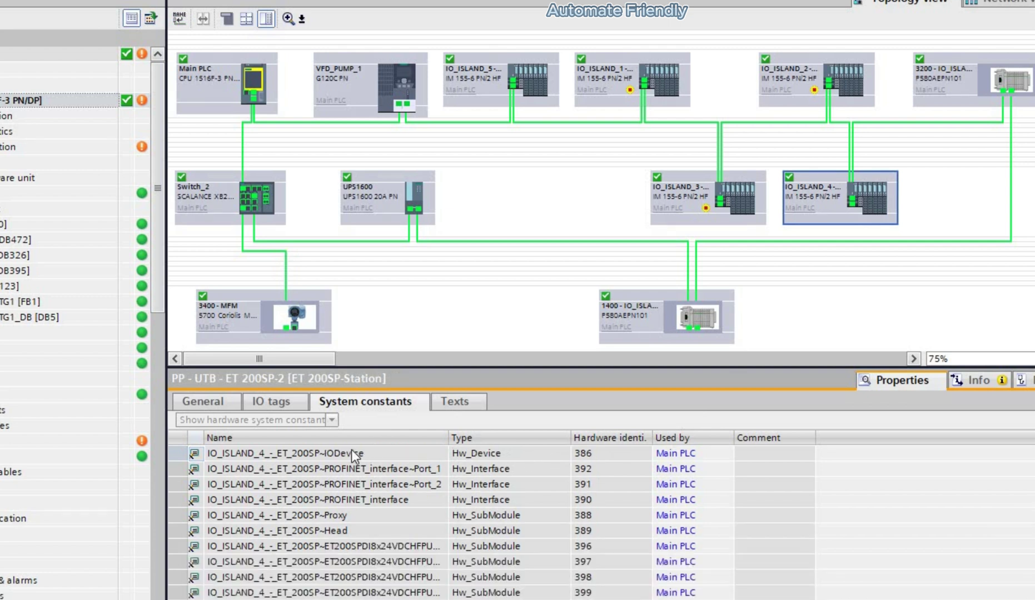
pyautogui.click(465, 562)
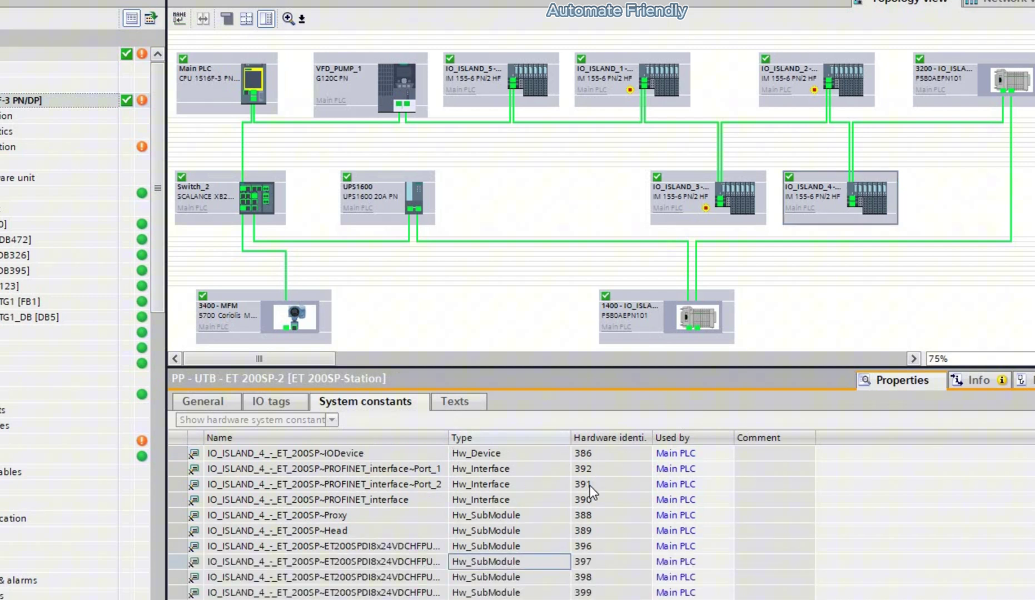
pyautogui.click(591, 468)
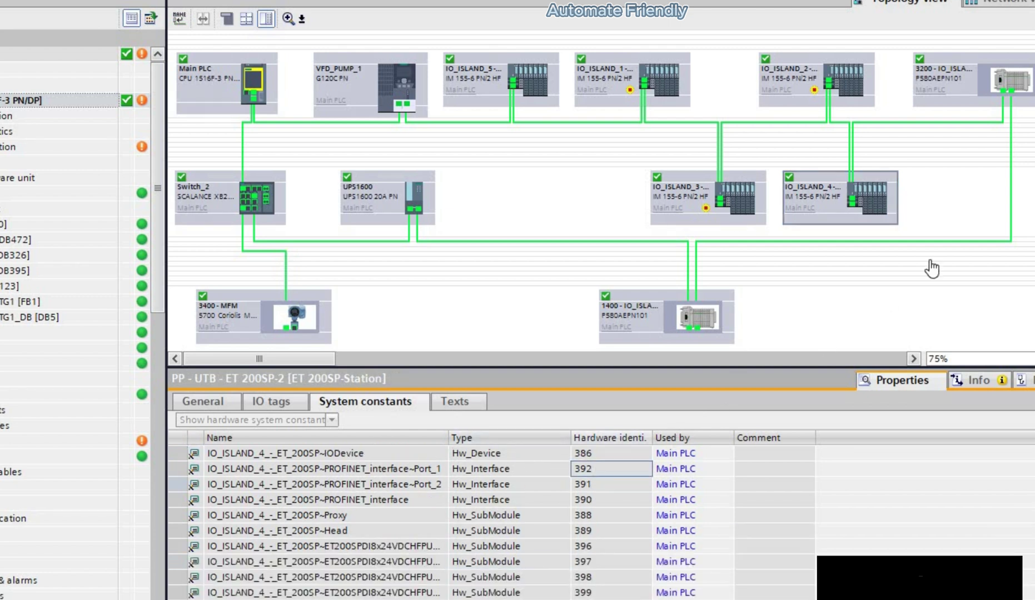